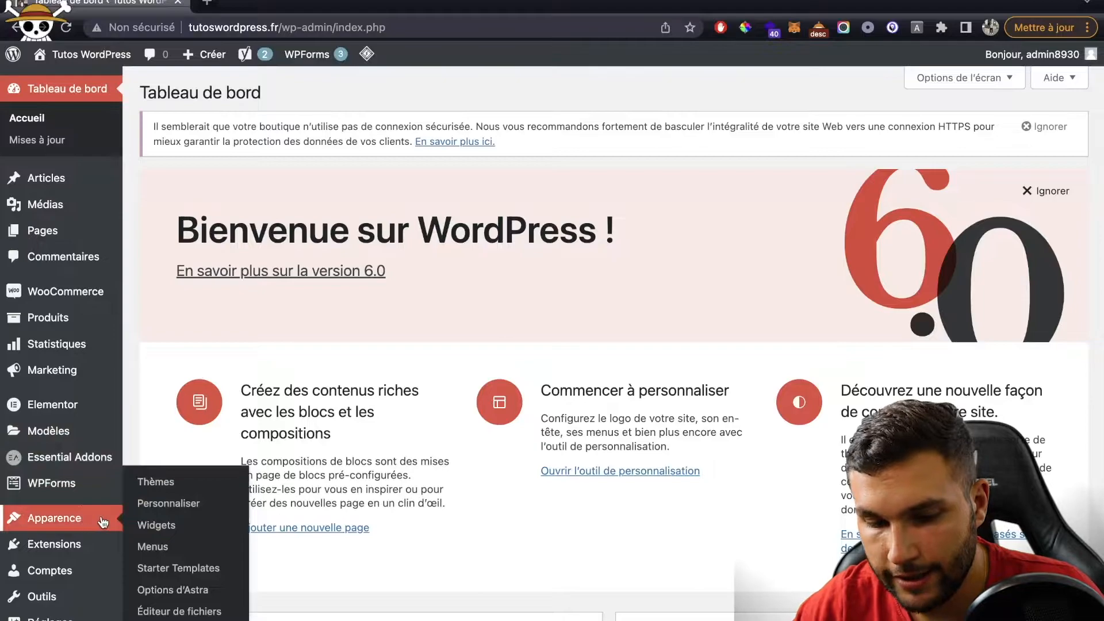
Open the page for adding extensions and search the plugin directory for "variation"
mouse_move(99, 552)
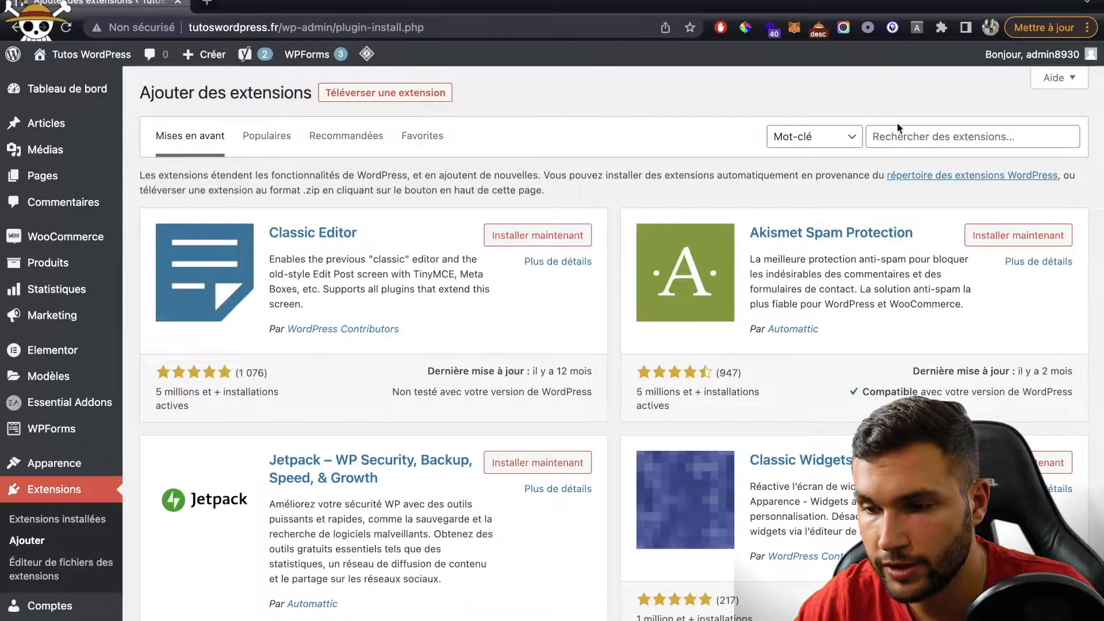
left_click(897, 135)
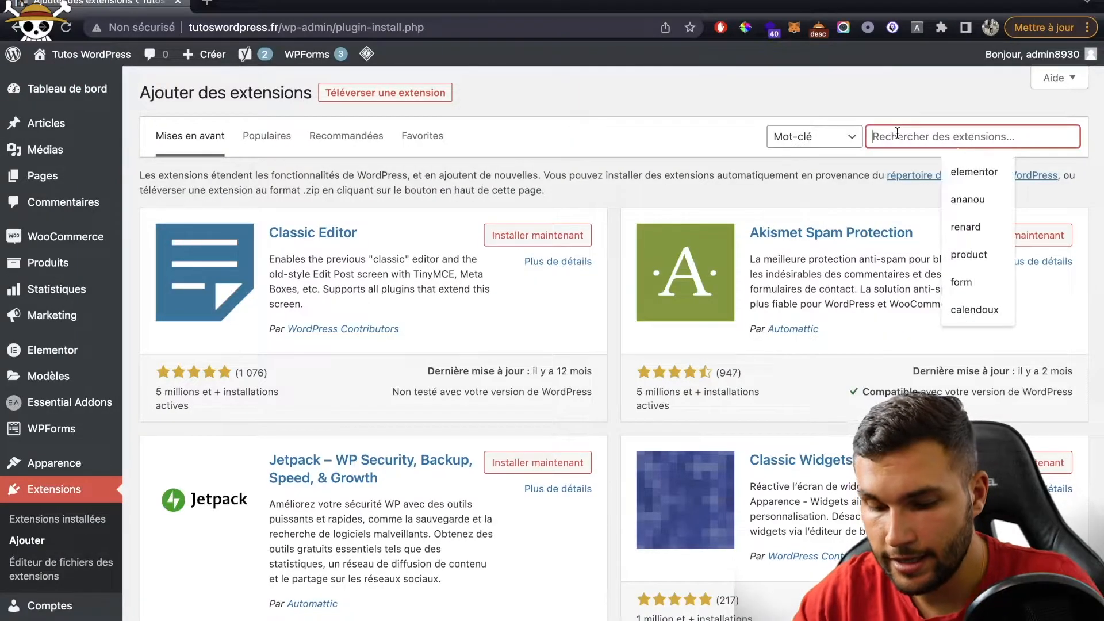
type("variatio")
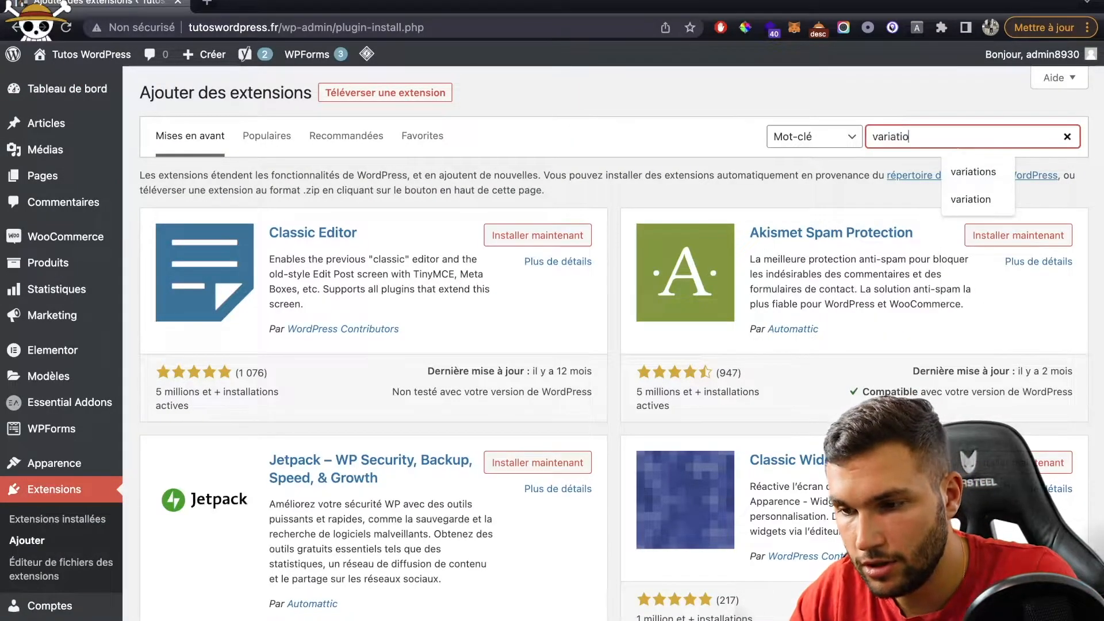
type("n")
key("Return")
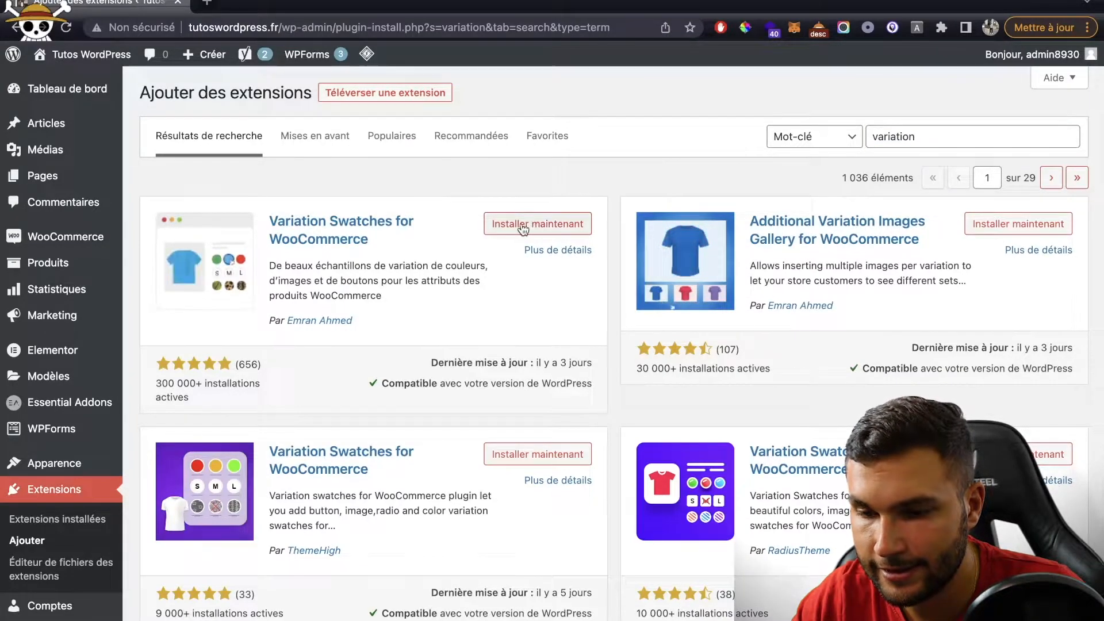
Install and activate the first Variation Swatches for WooCommerce extension in the search results
left_click(552, 223)
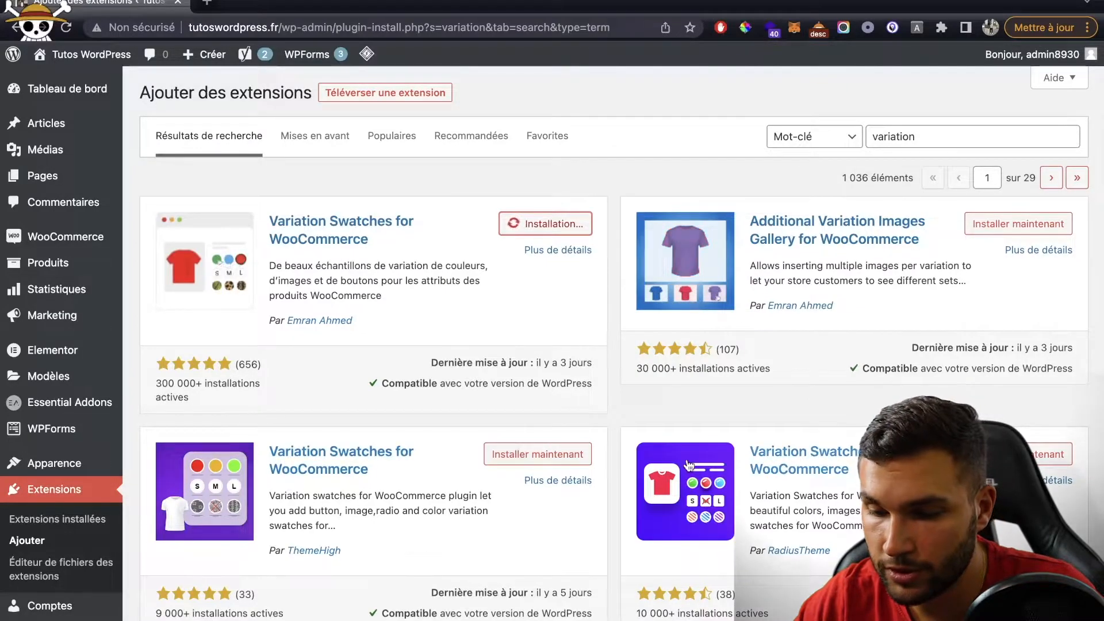
scroll(687, 457, "down", 2)
scroll(687, 460, "down", 3)
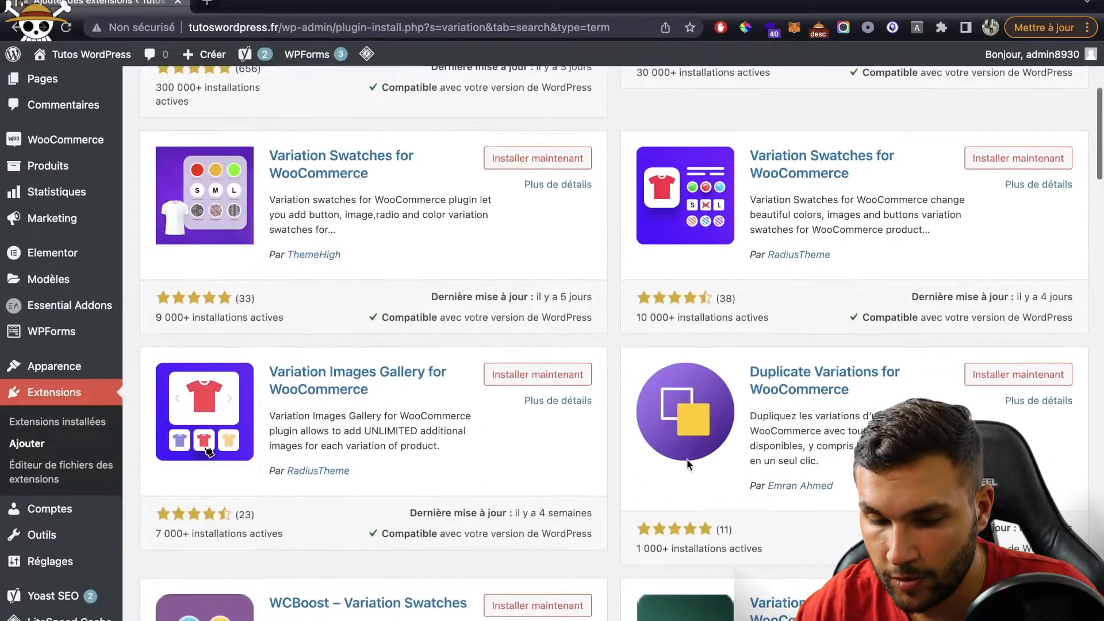
scroll(688, 461, "down", 3)
scroll(689, 466, "up", 8)
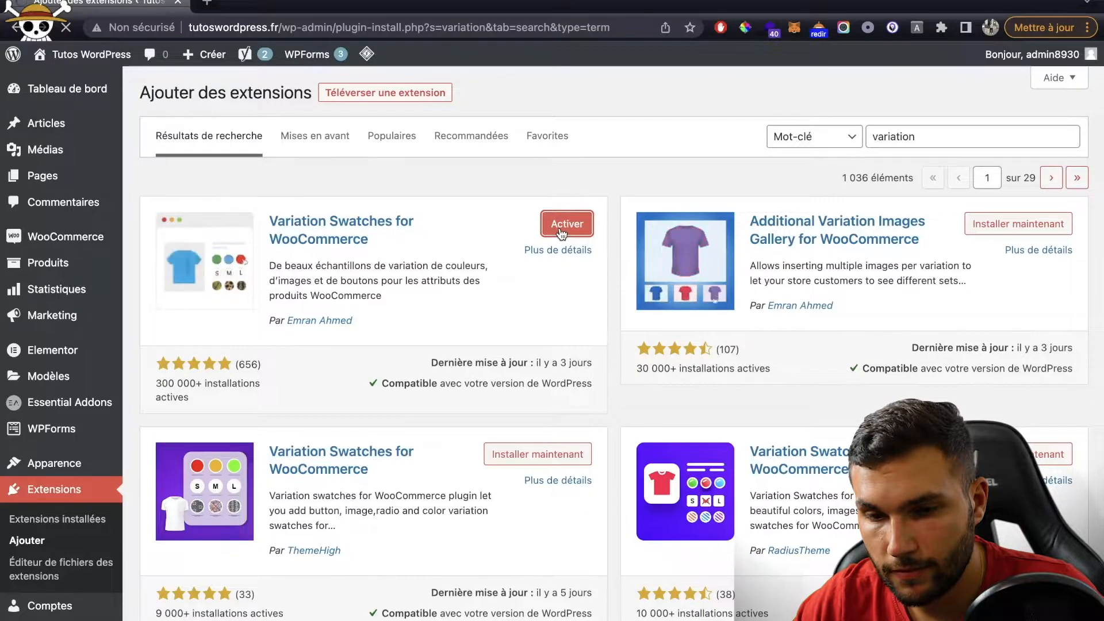
left_click(561, 227)
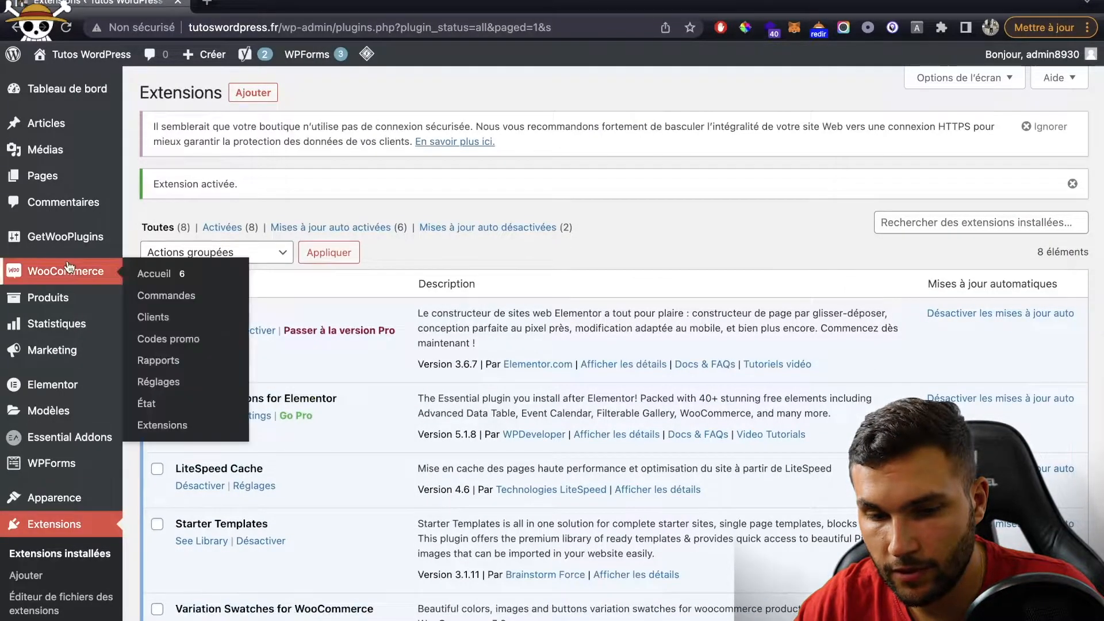
Add two product attributes named Couleurs and Taille, both with the default type
mouse_move(55, 297)
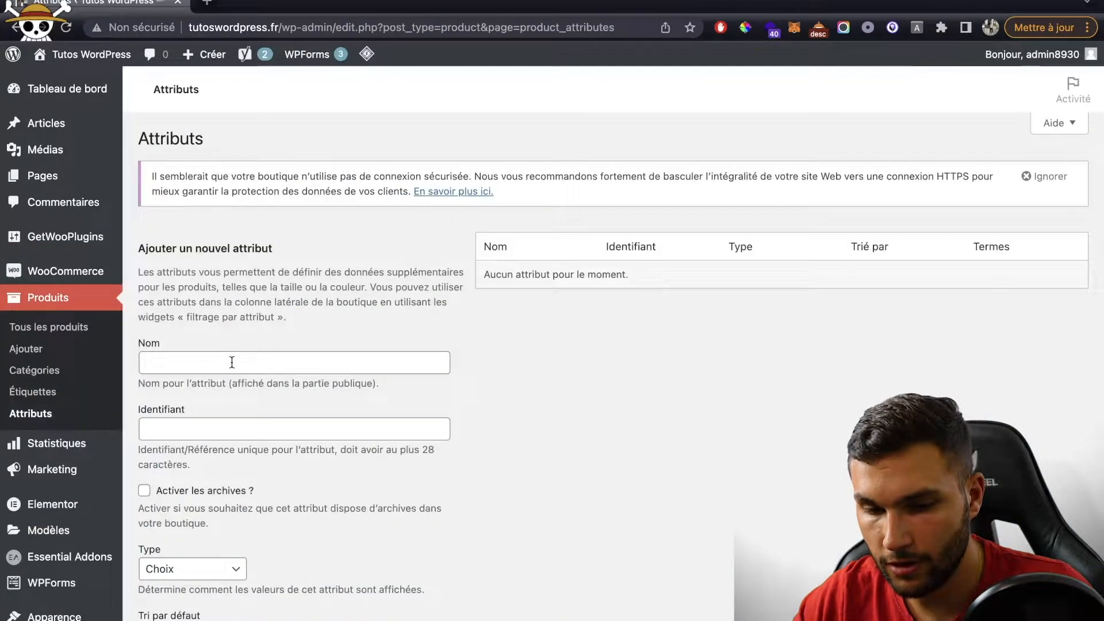
left_click(232, 362)
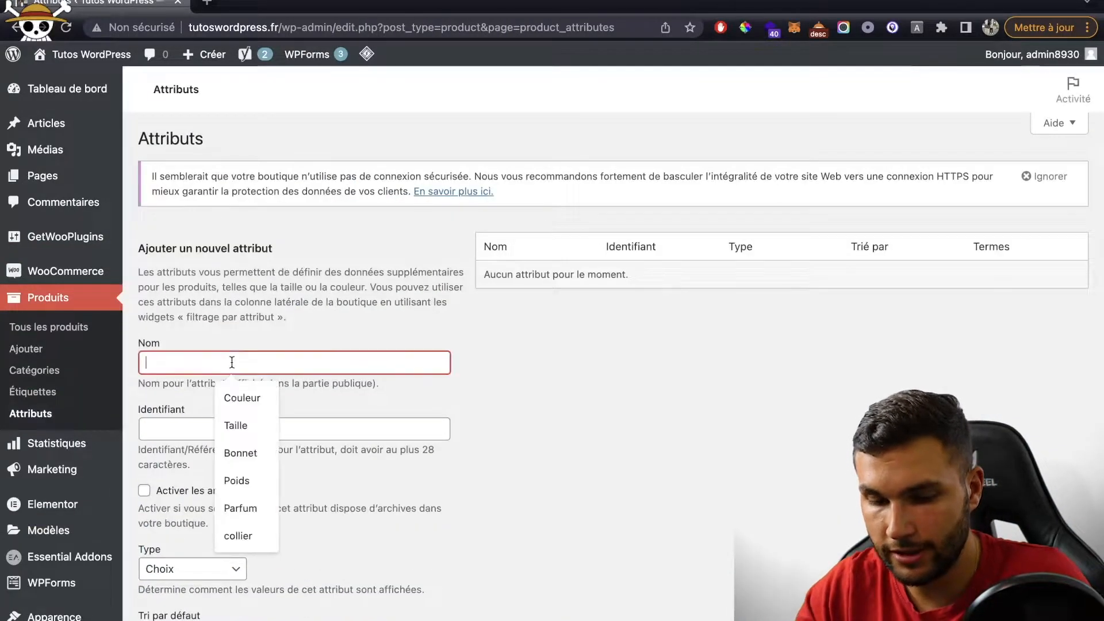
type("Couleurs")
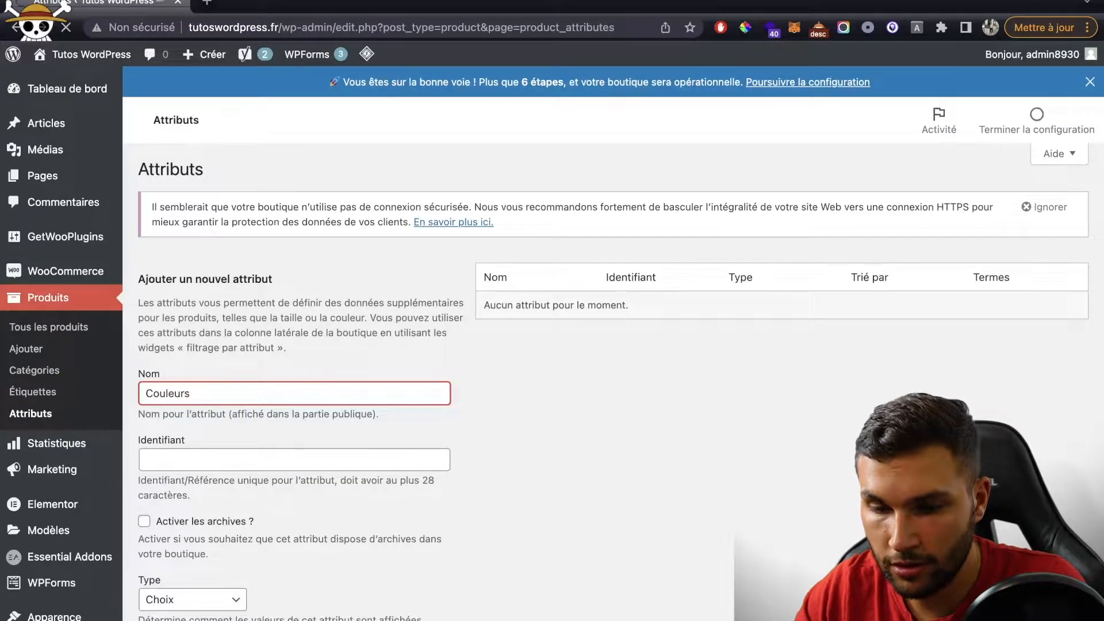
left_click(235, 363)
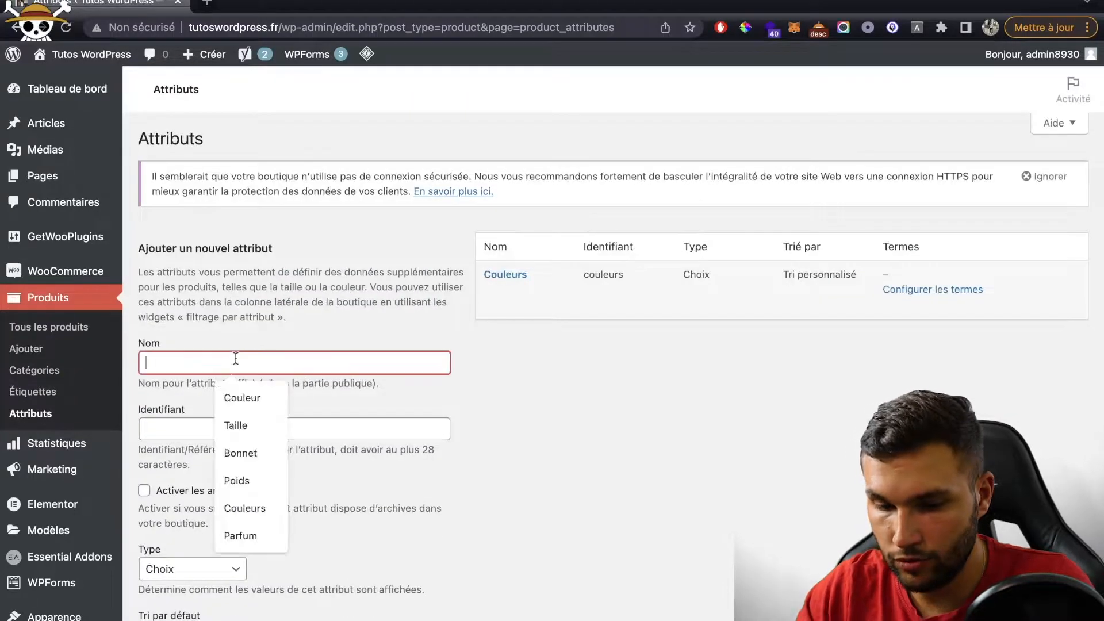
type("Taille")
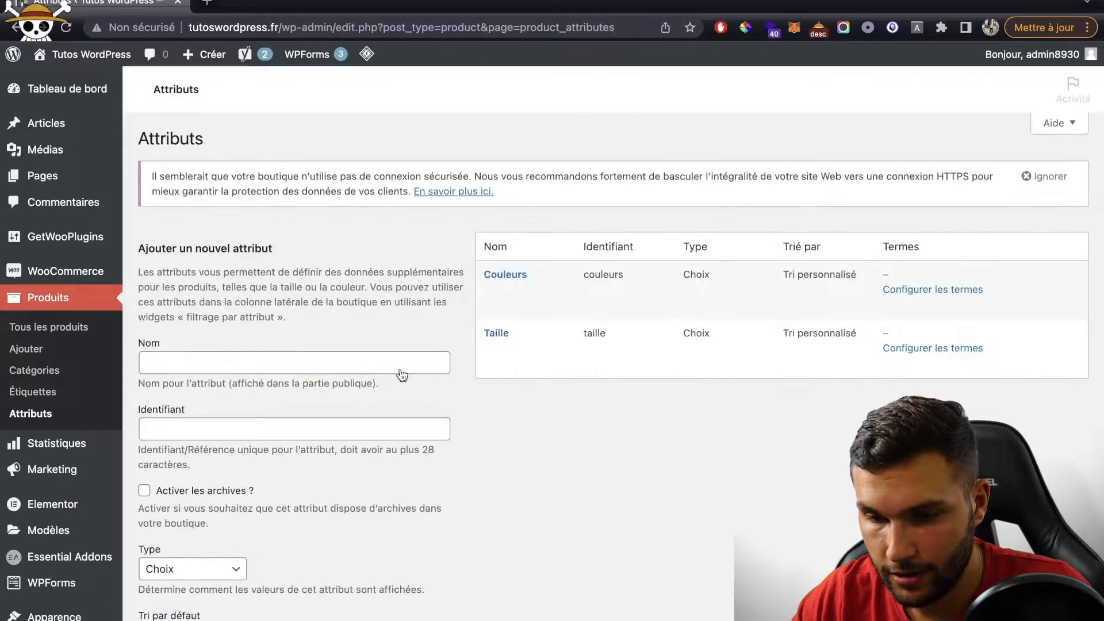
Delete the Couleurs and Taille product attributes and confirm both removals
left_click(516, 306)
left_click(671, 111)
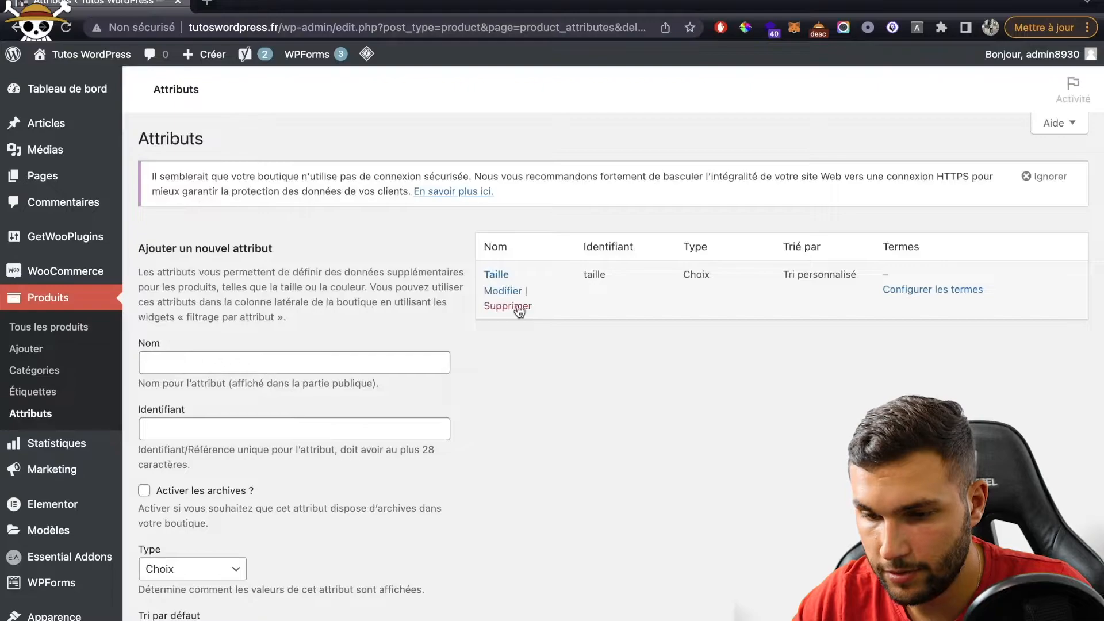
left_click(519, 311)
left_click(681, 114)
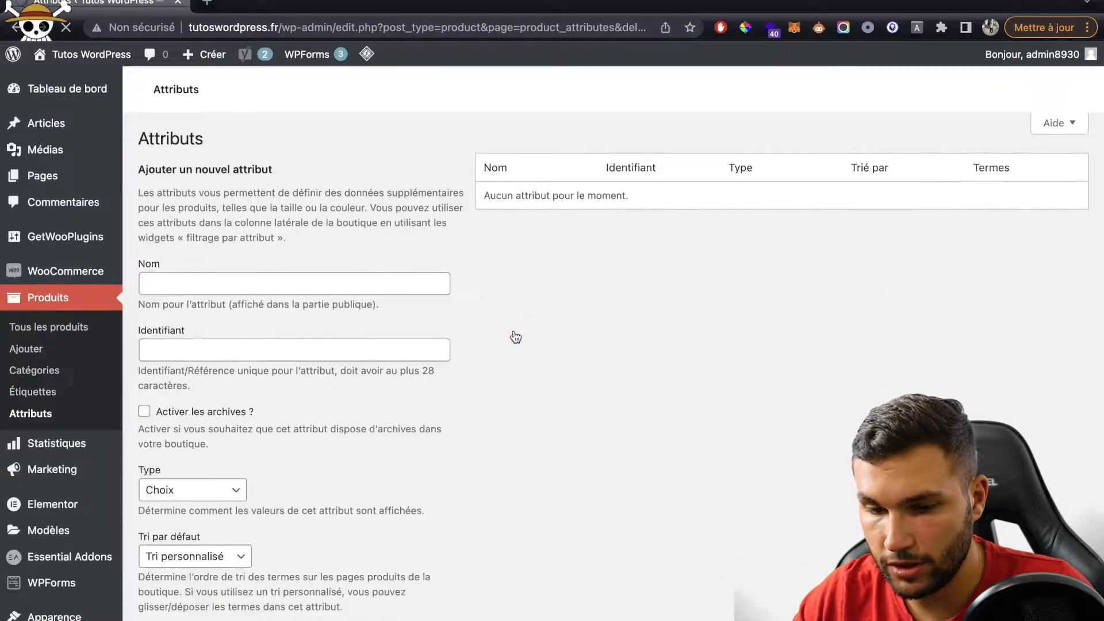
Add a product attribute named Couleurs with the type Couleur du texte
scroll(513, 334, "down", 1)
left_click(238, 293)
type("CO")
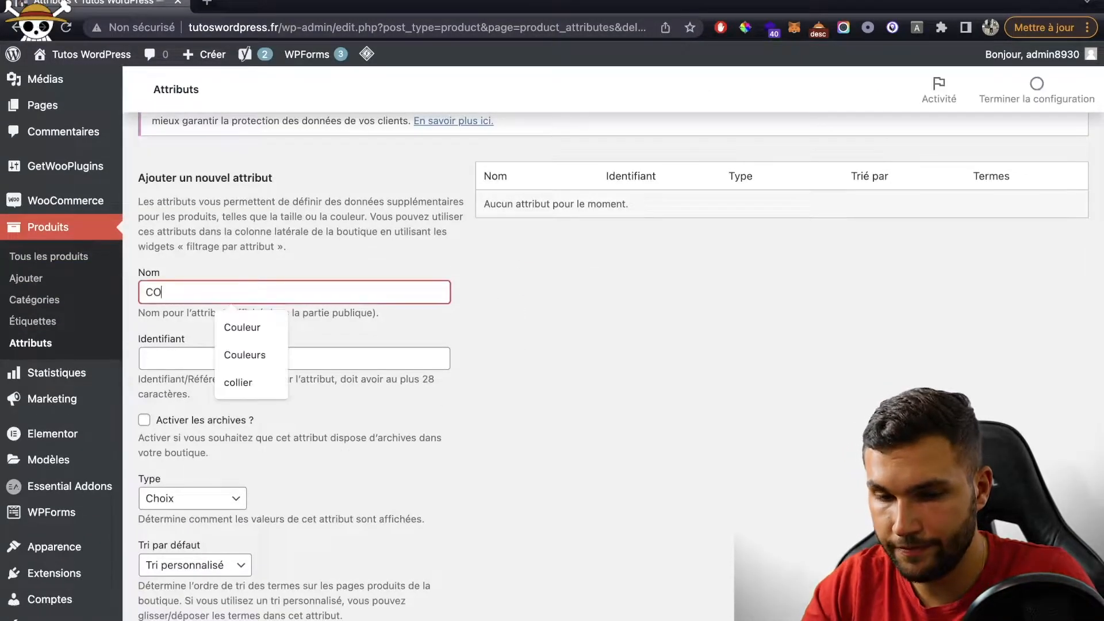
type("u")
key("BackSpace")
key("BackSpace")
type("ouleurs")
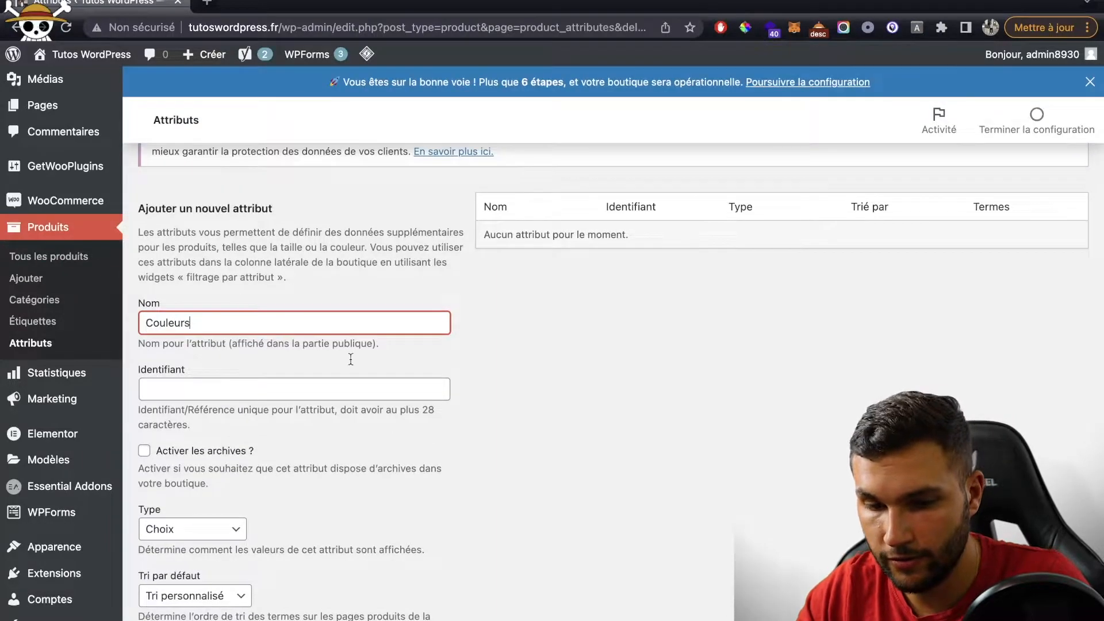
scroll(351, 359, "down", 3)
left_click(190, 438)
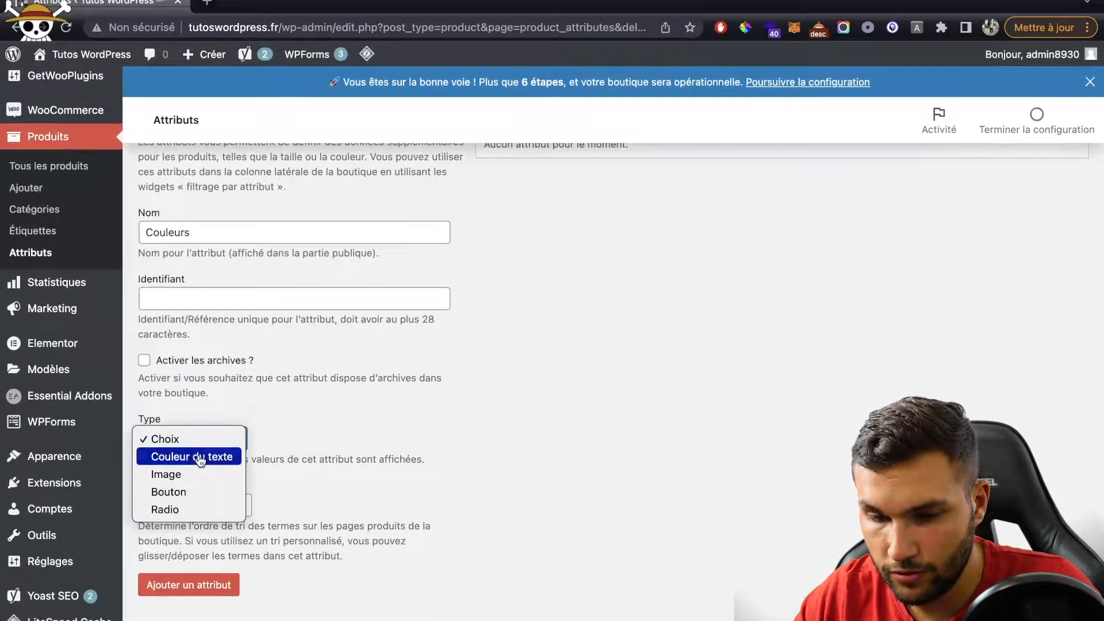
left_click(200, 458)
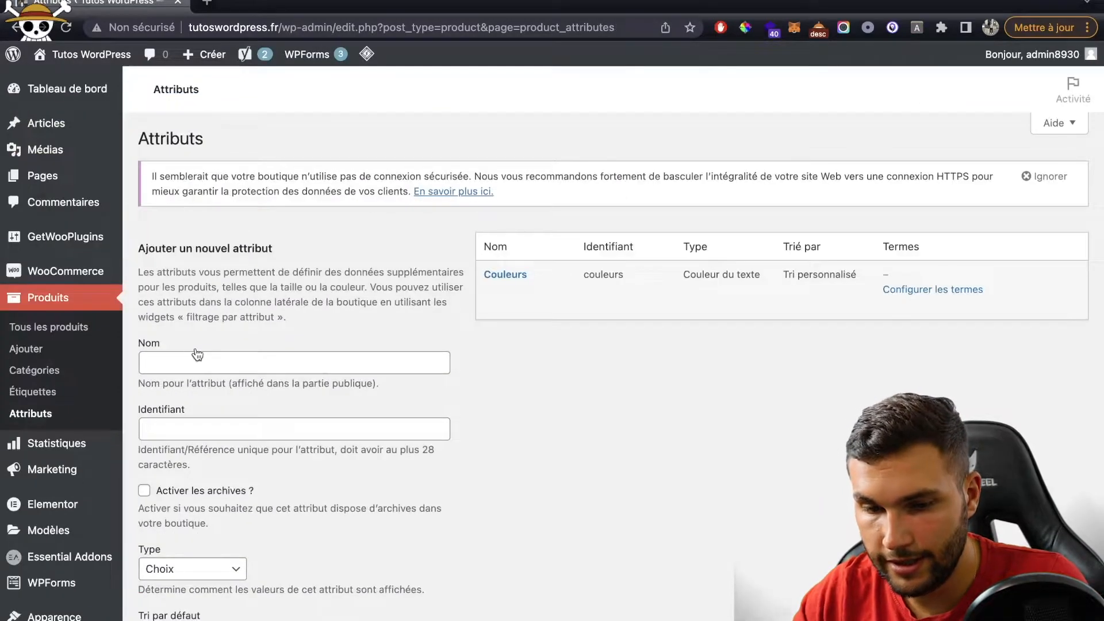
Add a product attribute named Taille with the type Choix
left_click(197, 362)
type("Tail")
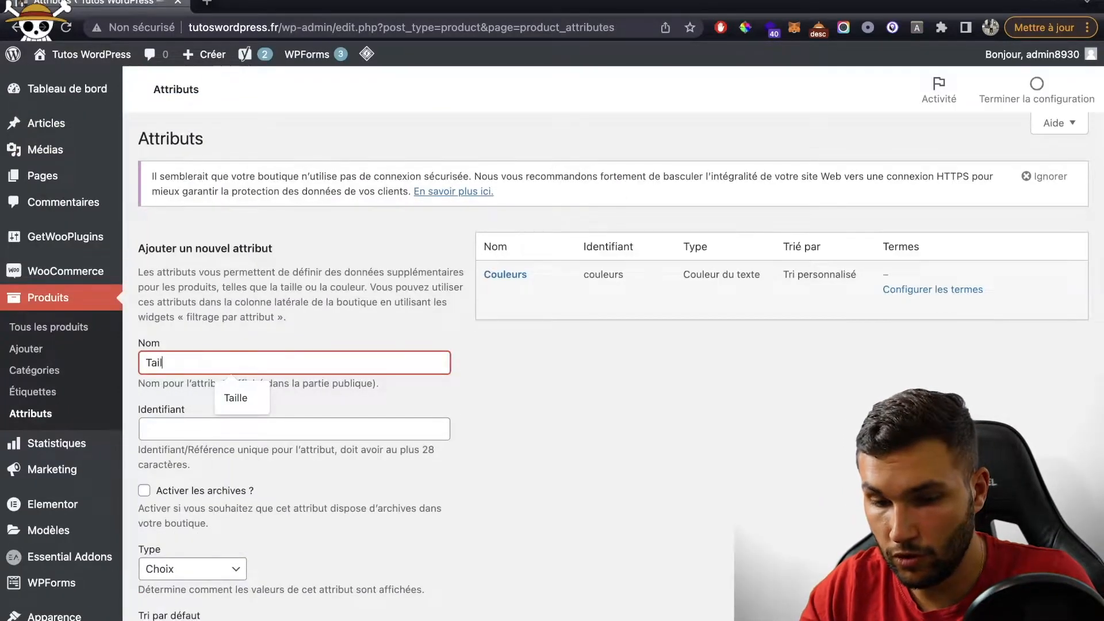
type("le")
scroll(376, 520, "down", 3)
left_click(207, 440)
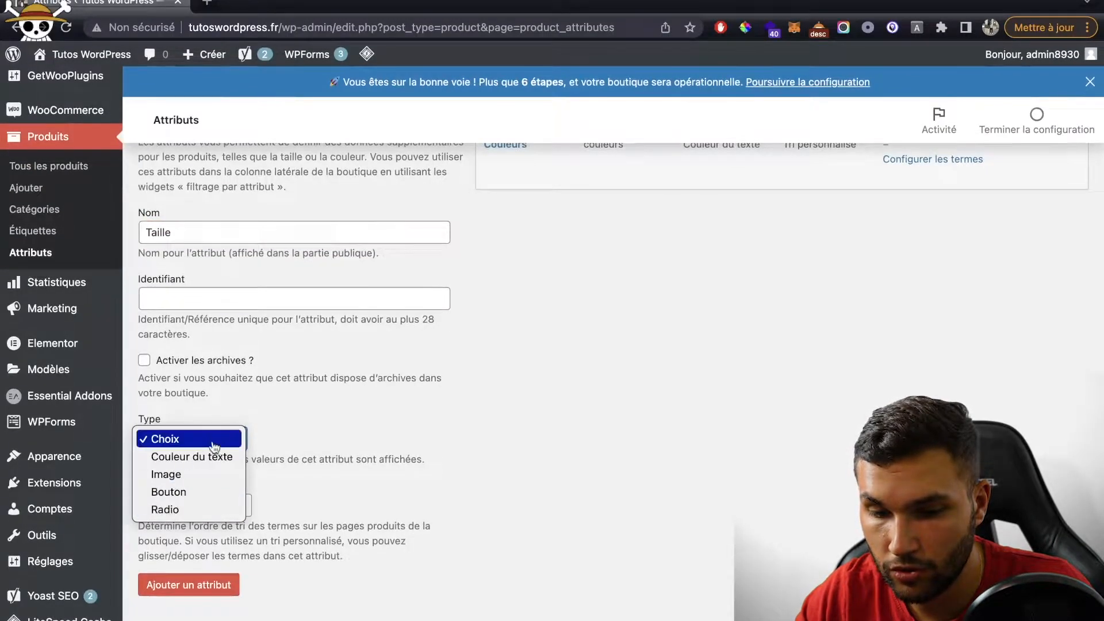
left_click(210, 445)
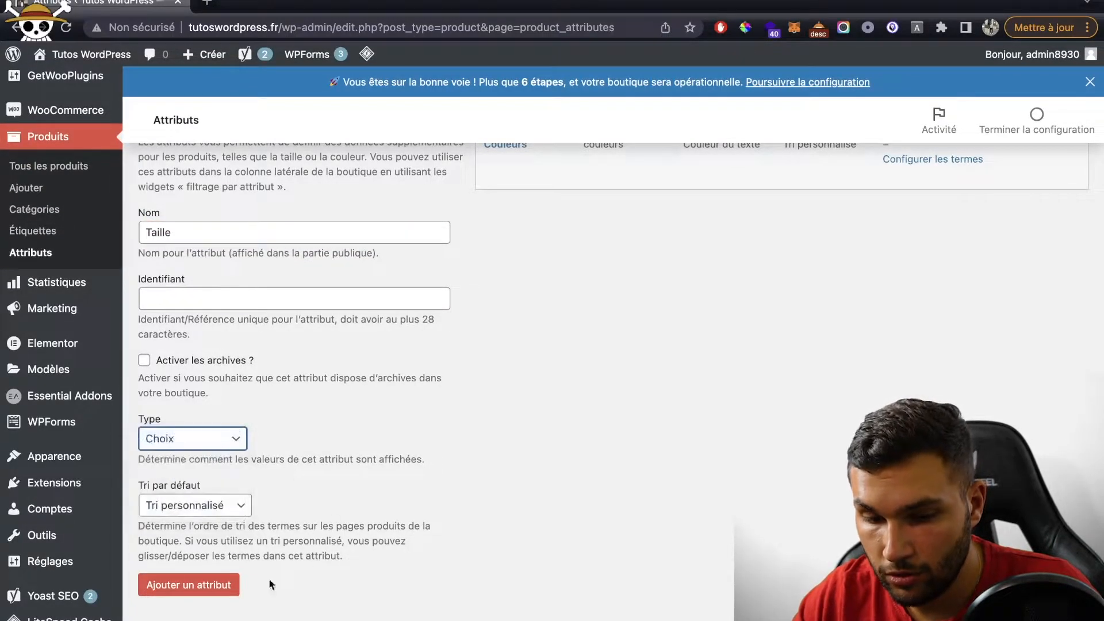
left_click(196, 587)
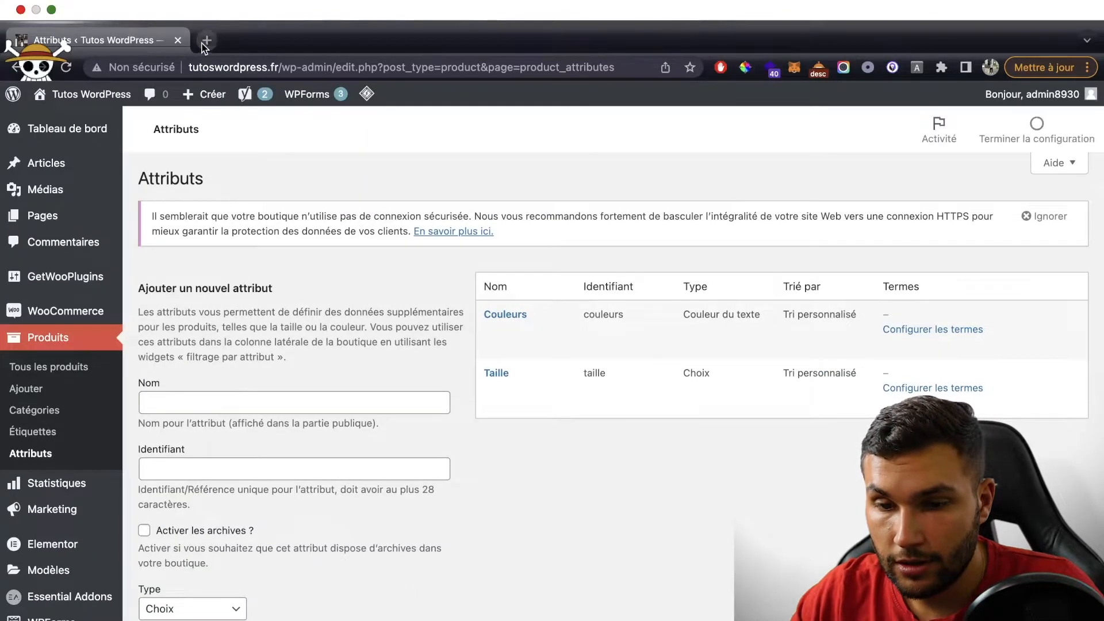
Search Google Images for "logo woocommerce" in a new browser tab and save the stacked WooCommerce logo from codeur.com
left_click(205, 41)
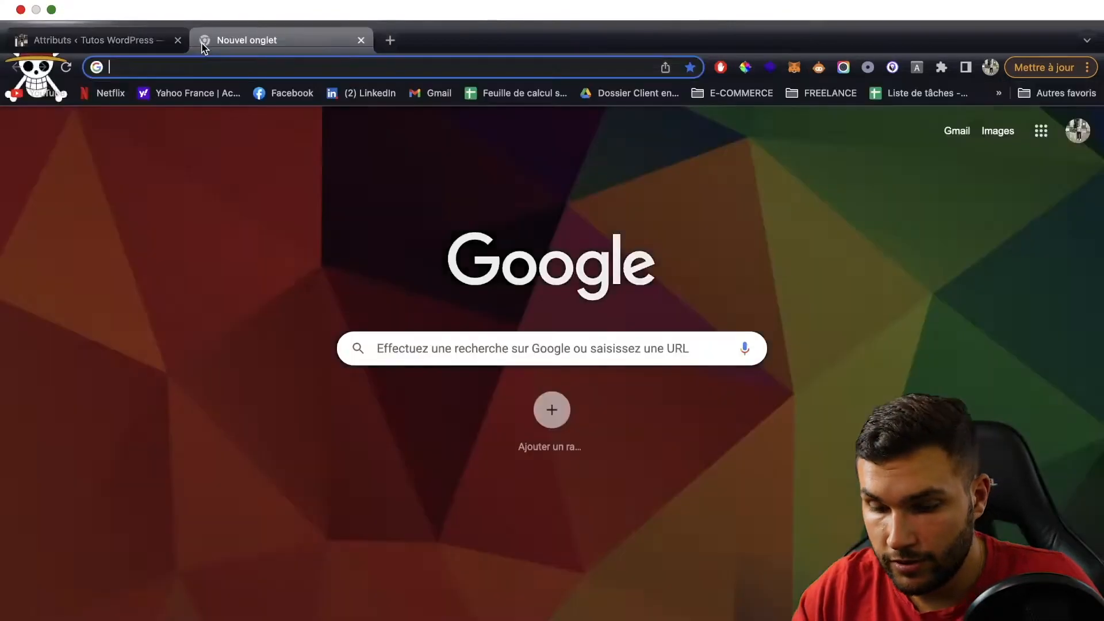
type("logo woocommerce")
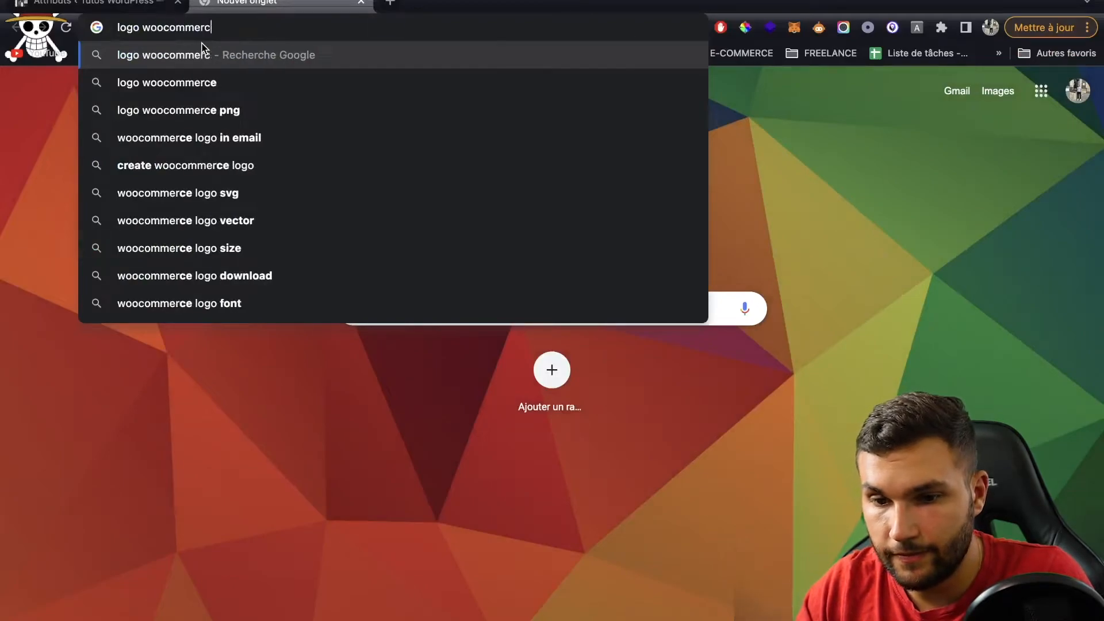
key("Return")
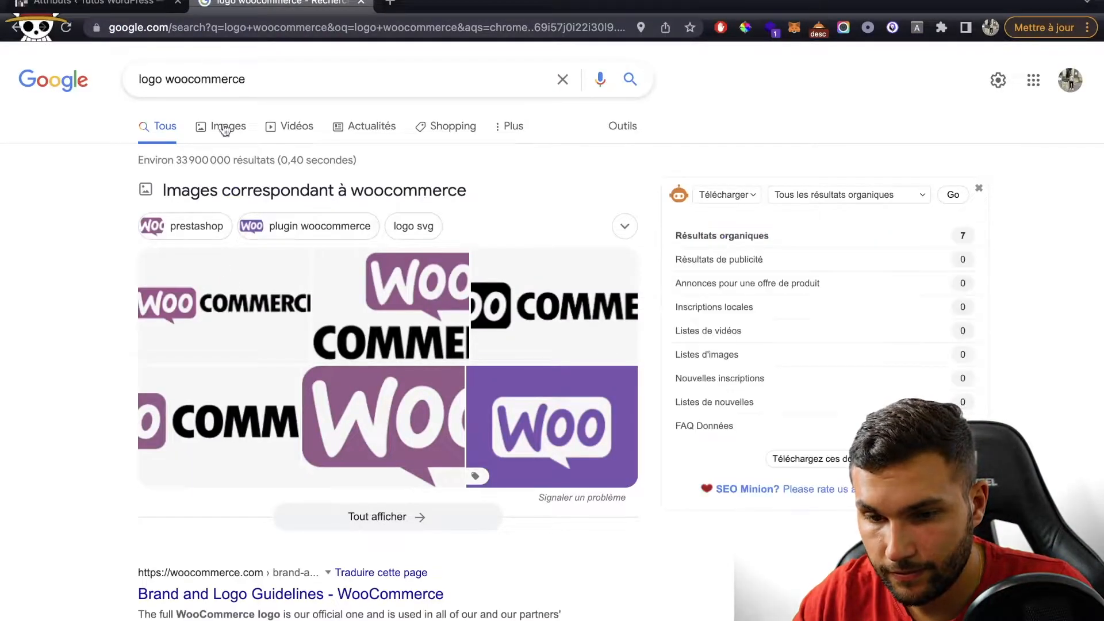
left_click(227, 126)
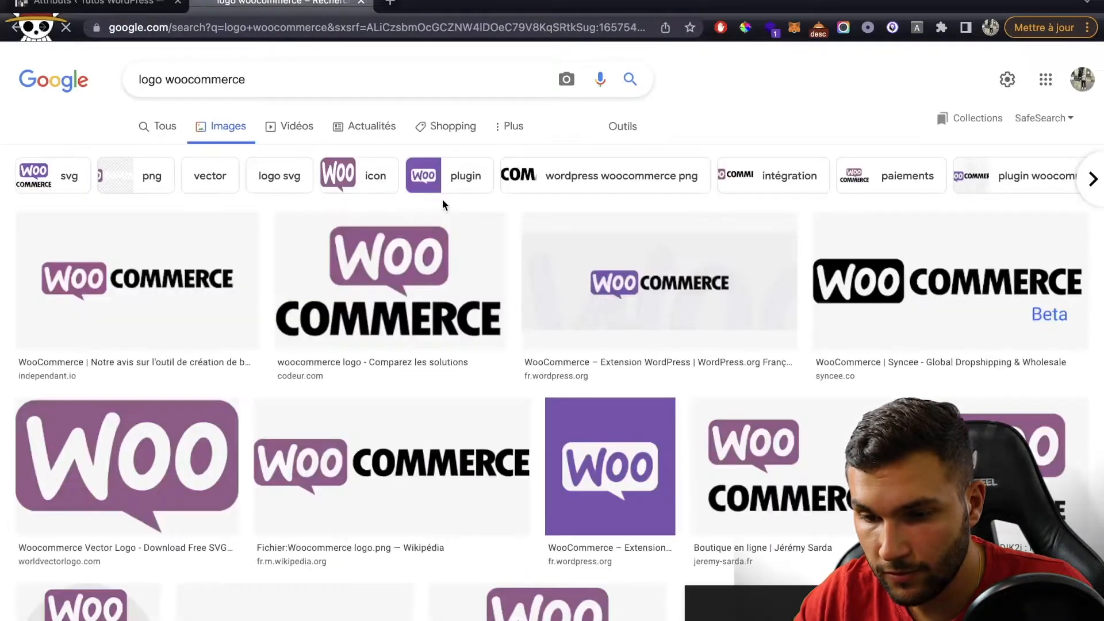
left_click(421, 263)
right_click(823, 184)
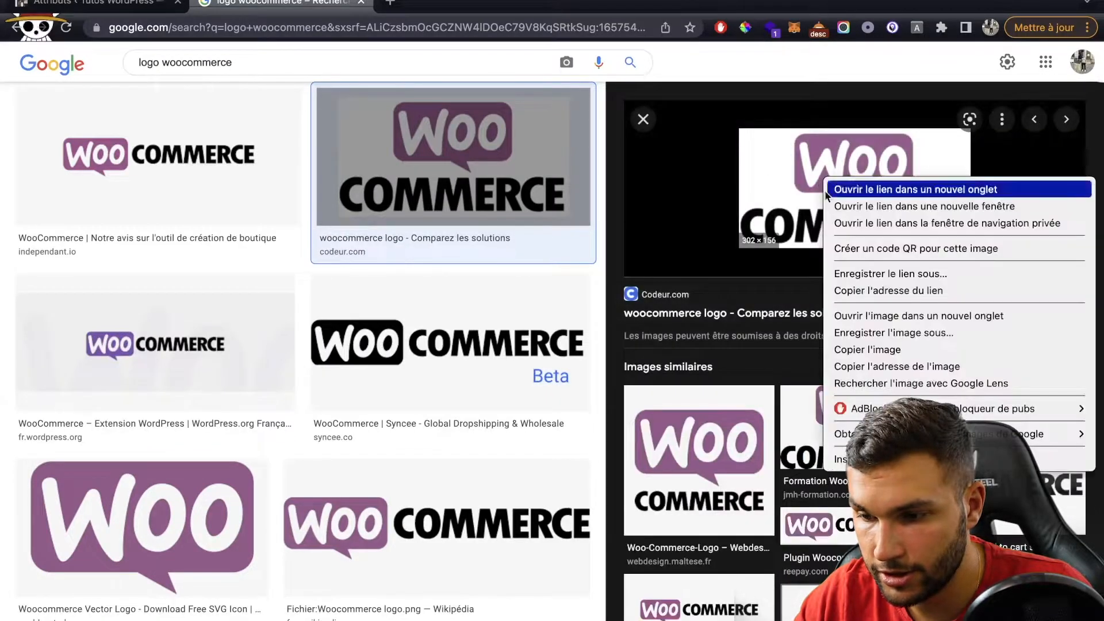
left_click(871, 332)
key("Return")
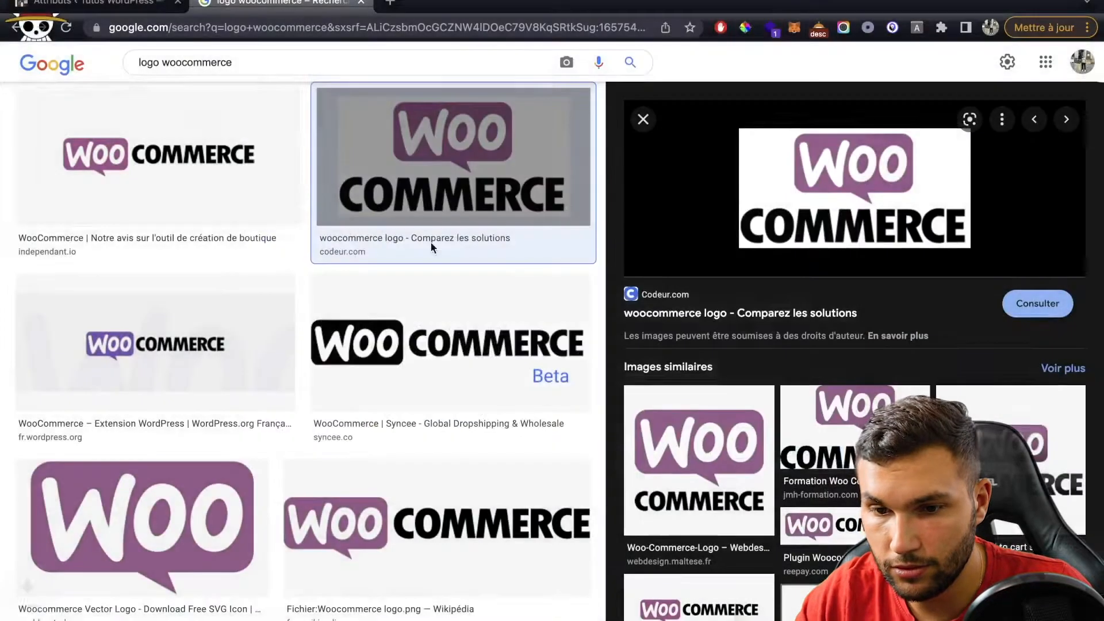
Search Google Images for "logo wordpress", save the round blue WordPress logo, and return to the product attributes page
left_click(191, 64)
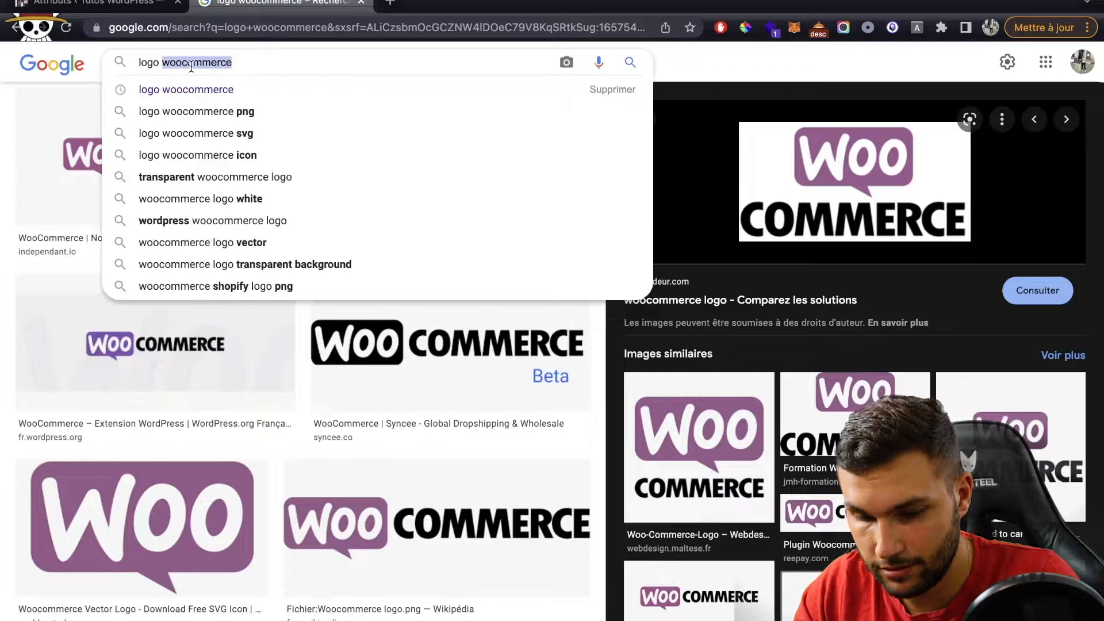
type("wordpress")
key("Return")
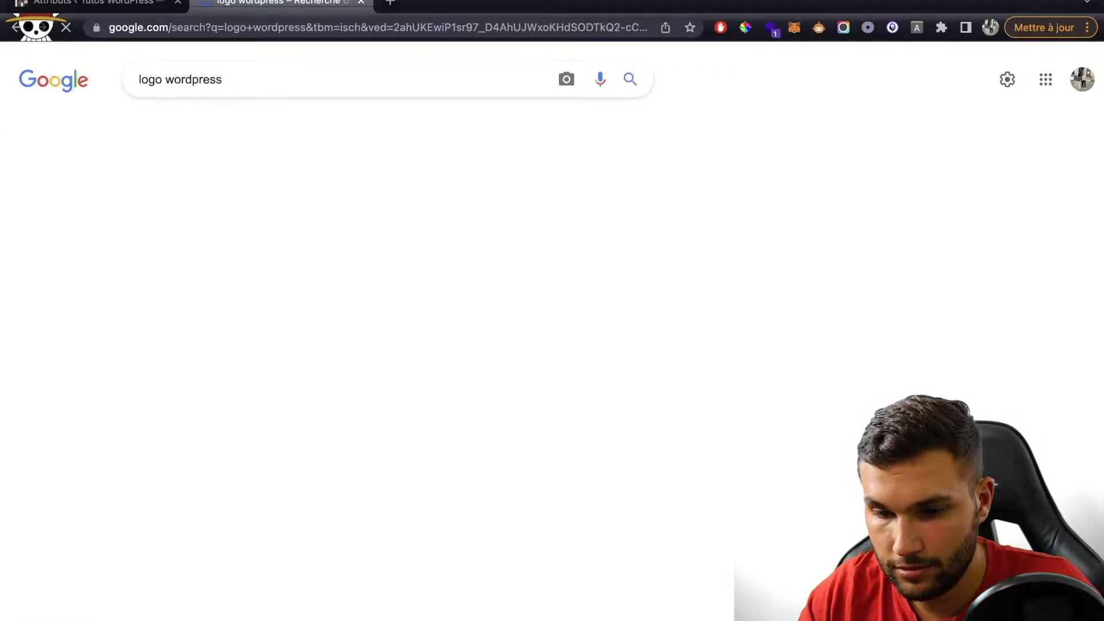
left_click(98, 278)
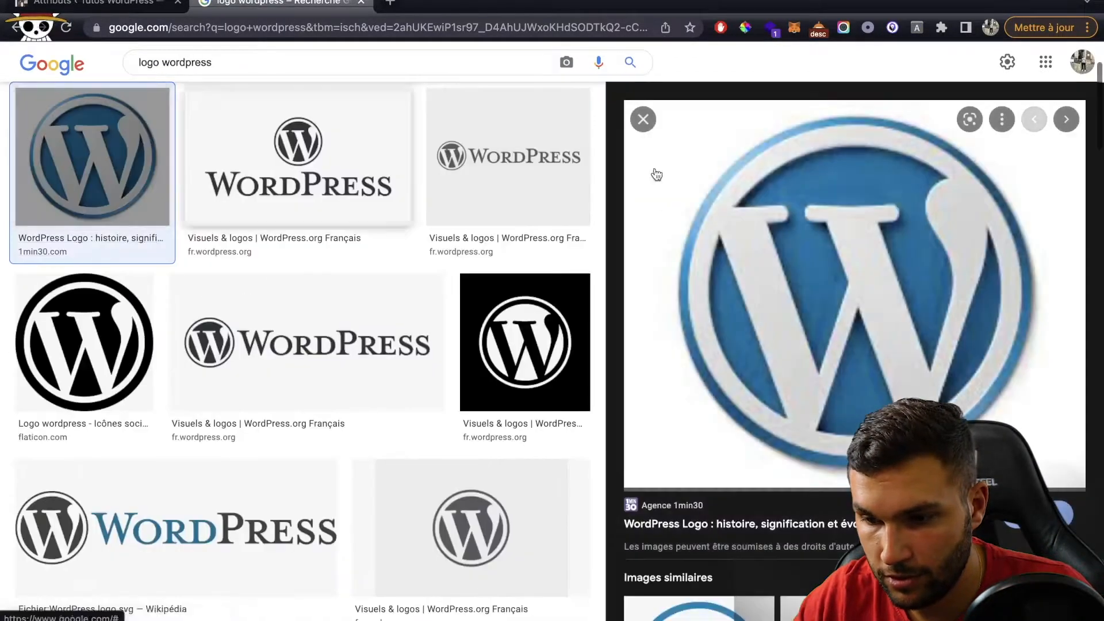
right_click(855, 267)
left_click(735, 418)
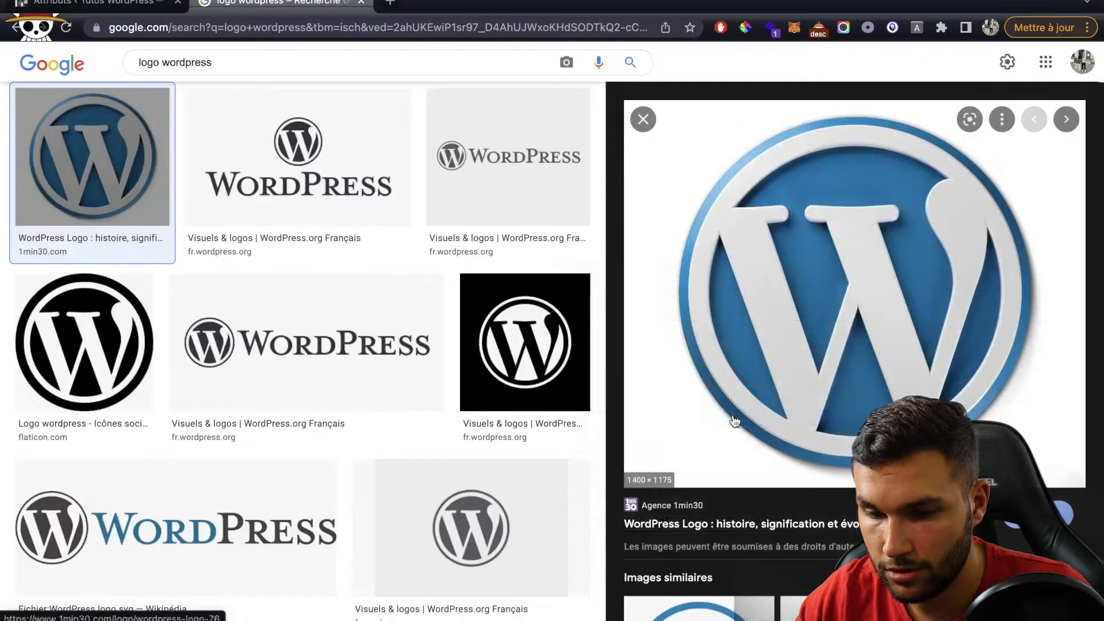
key("Return")
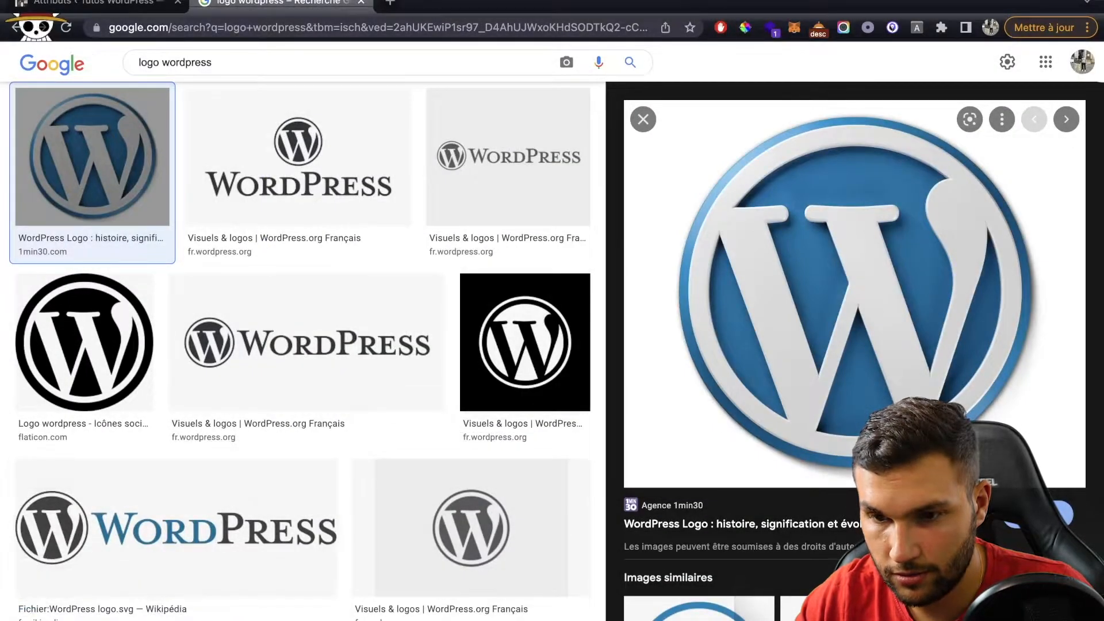
left_click(362, 3)
Add a product attribute named Marque with the type Image
left_click(261, 395)
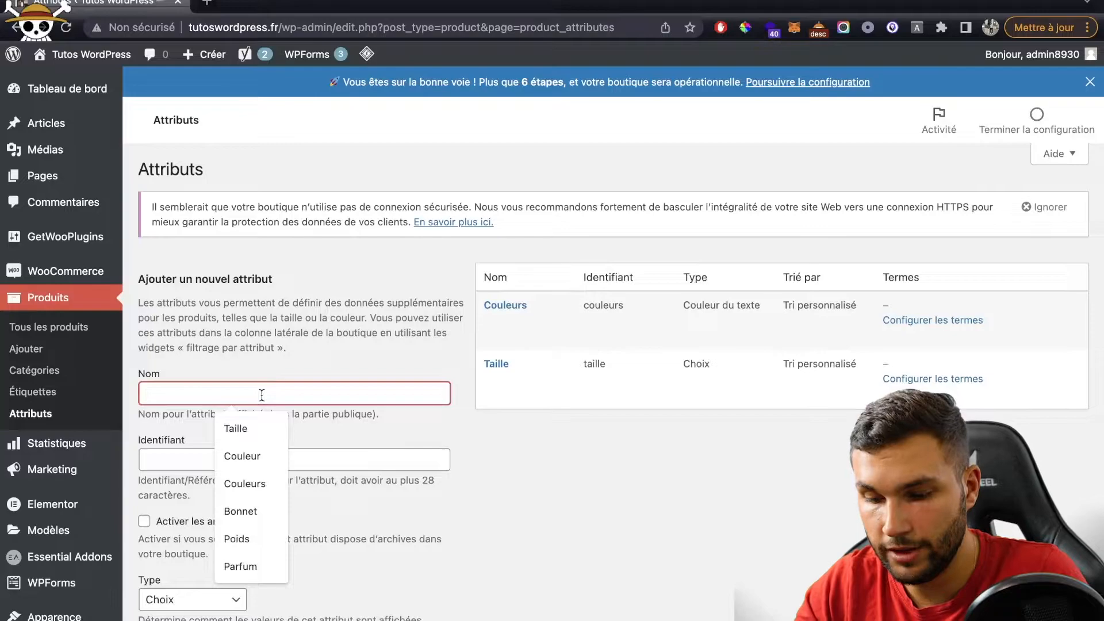
type("Marque")
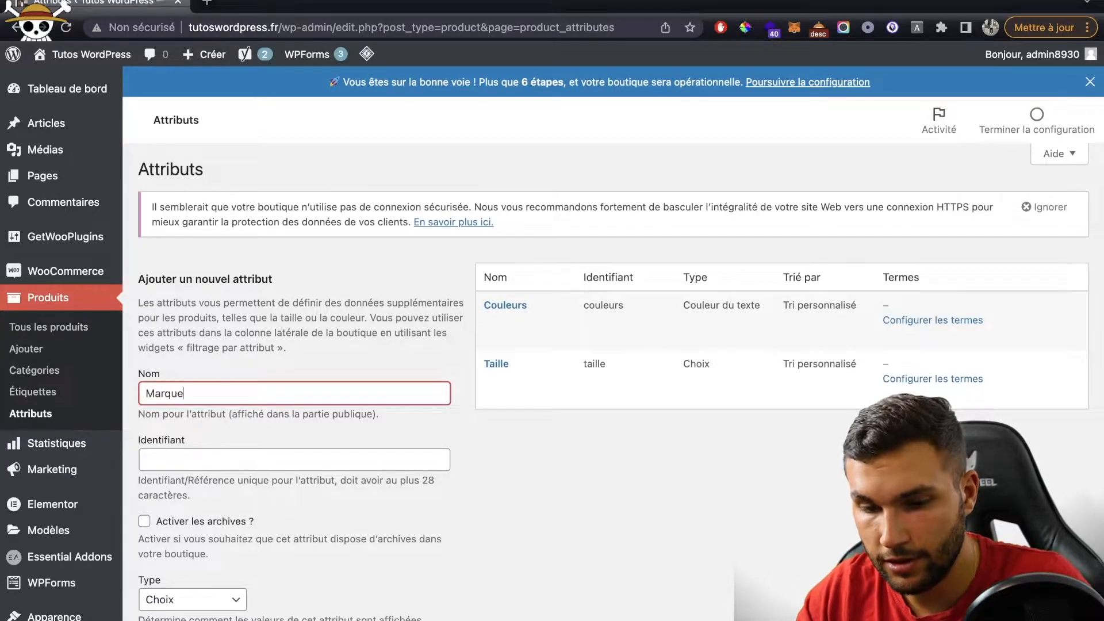
scroll(147, 483, "down", 3)
left_click(167, 436)
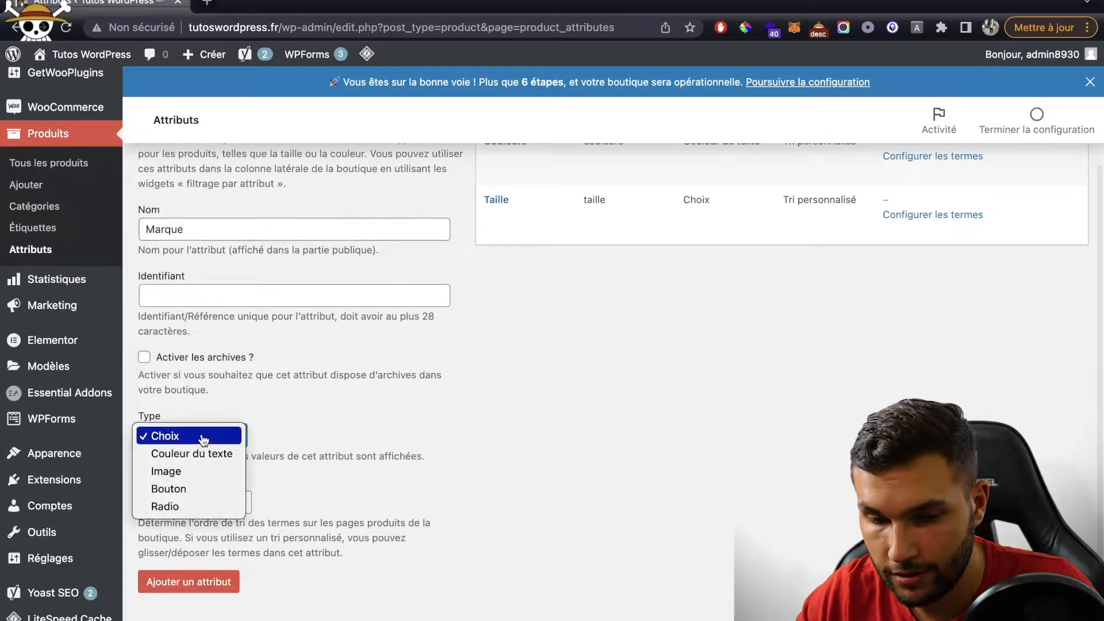
left_click(187, 477)
left_click(188, 582)
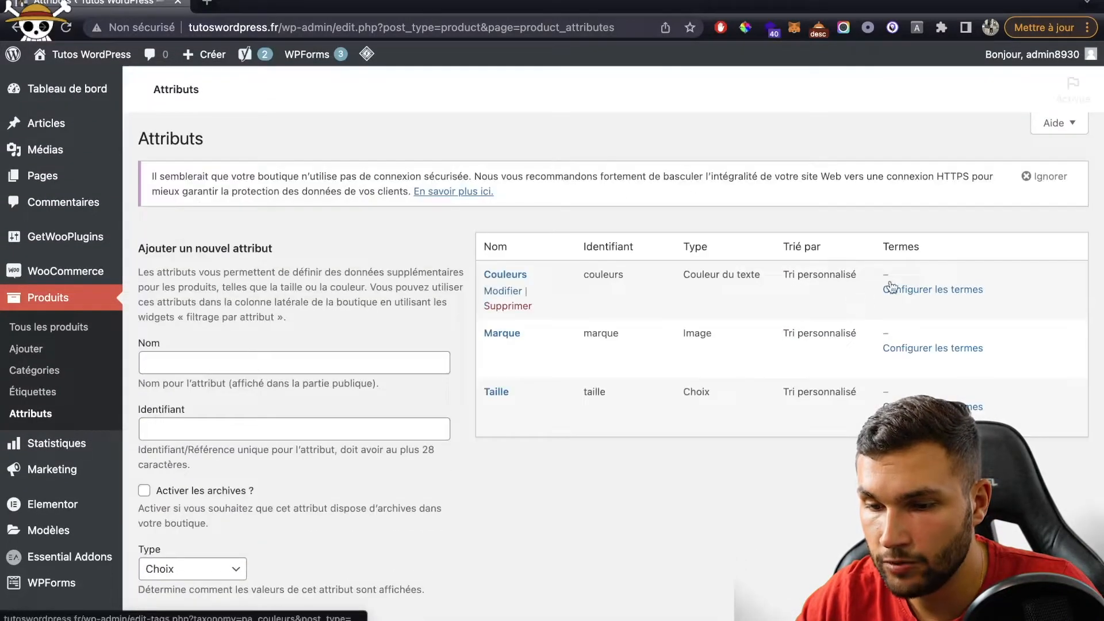
Add a term named Bleu to the Couleurs attribute with the preset blue colour #1e73be
left_click(953, 289)
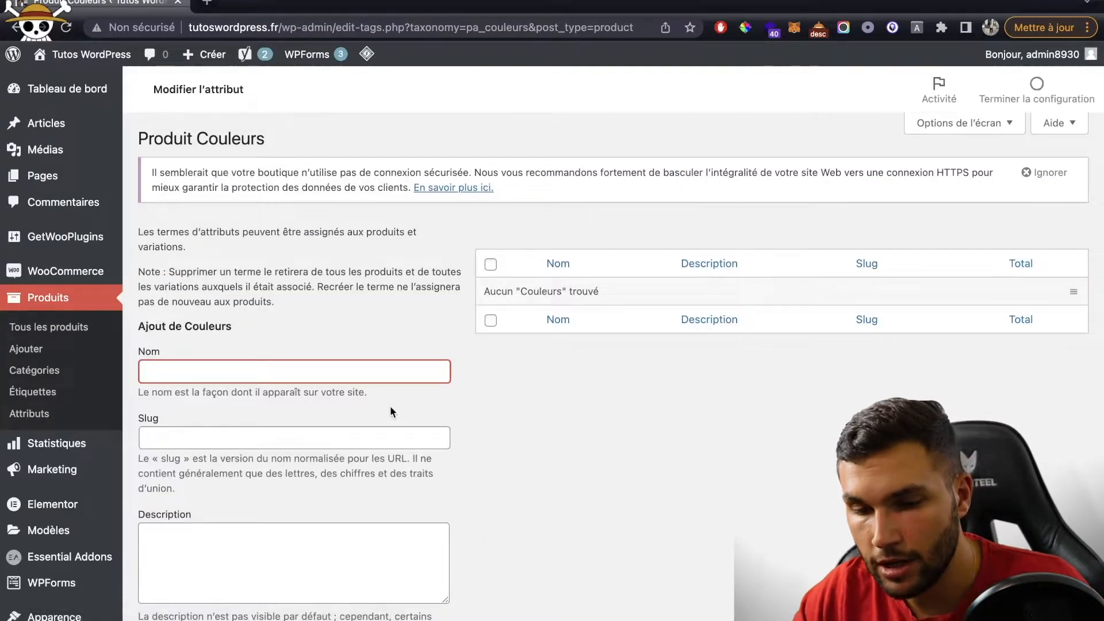
type("Bleu")
scroll(273, 386, "down", 5)
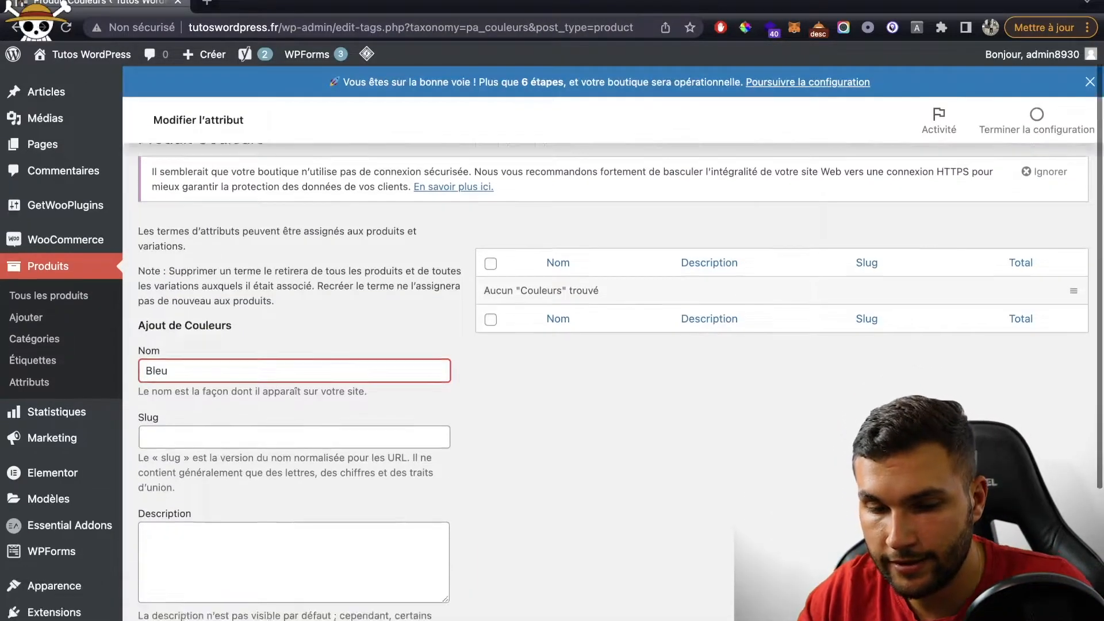
left_click(228, 492)
scroll(237, 506, "down", 3)
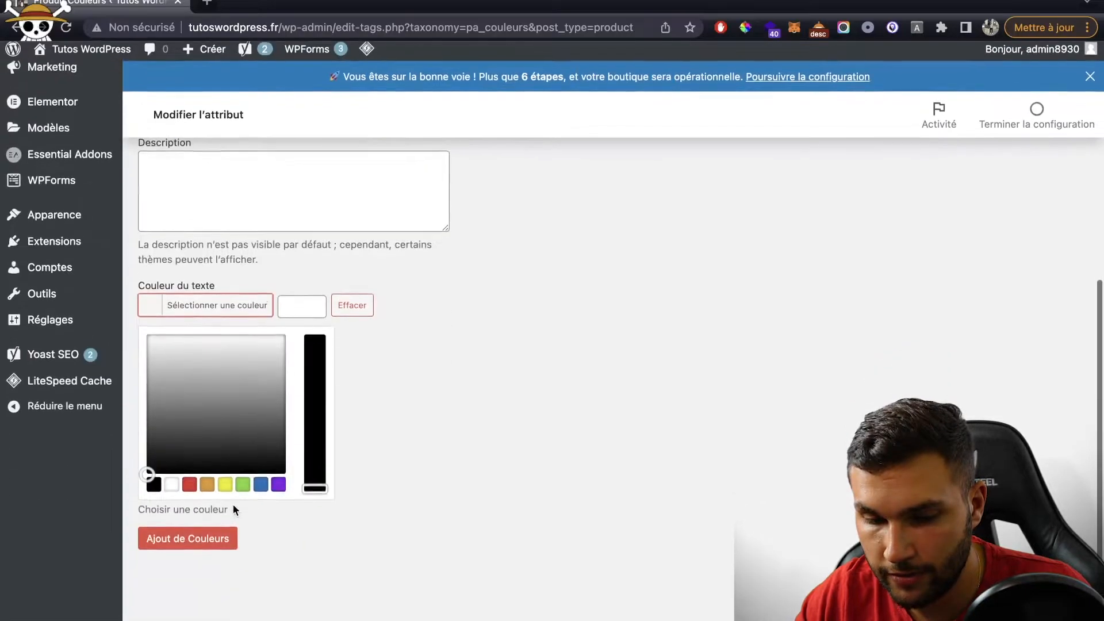
left_click(262, 491)
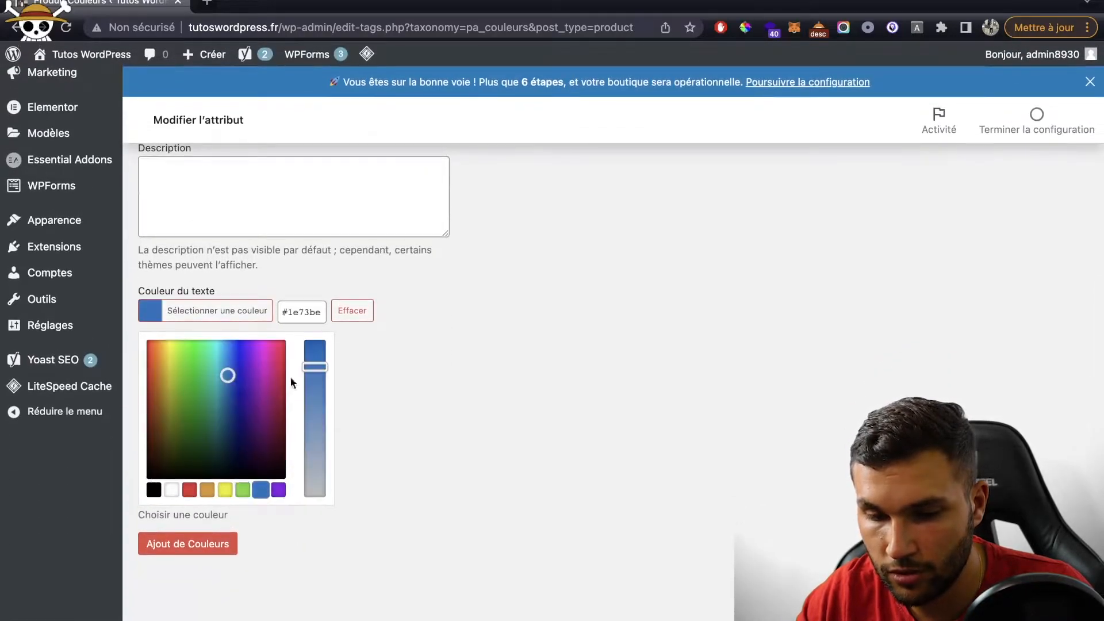
left_click(478, 394)
scroll(222, 543, "up", 3)
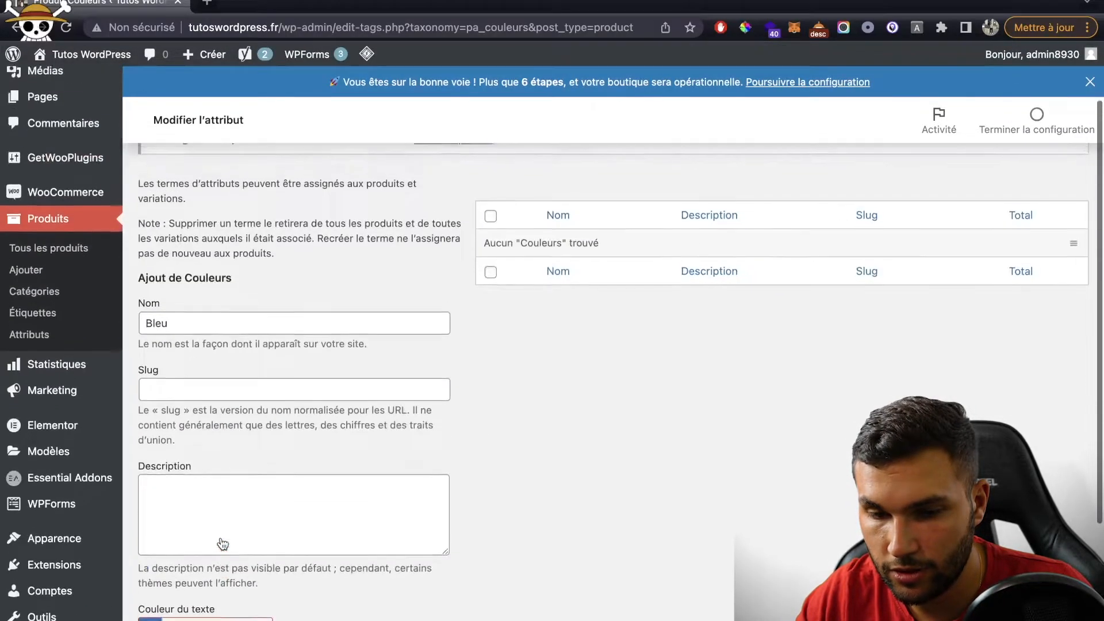
Add a second Couleurs term named Rouge with the preset red colour
left_click(251, 362)
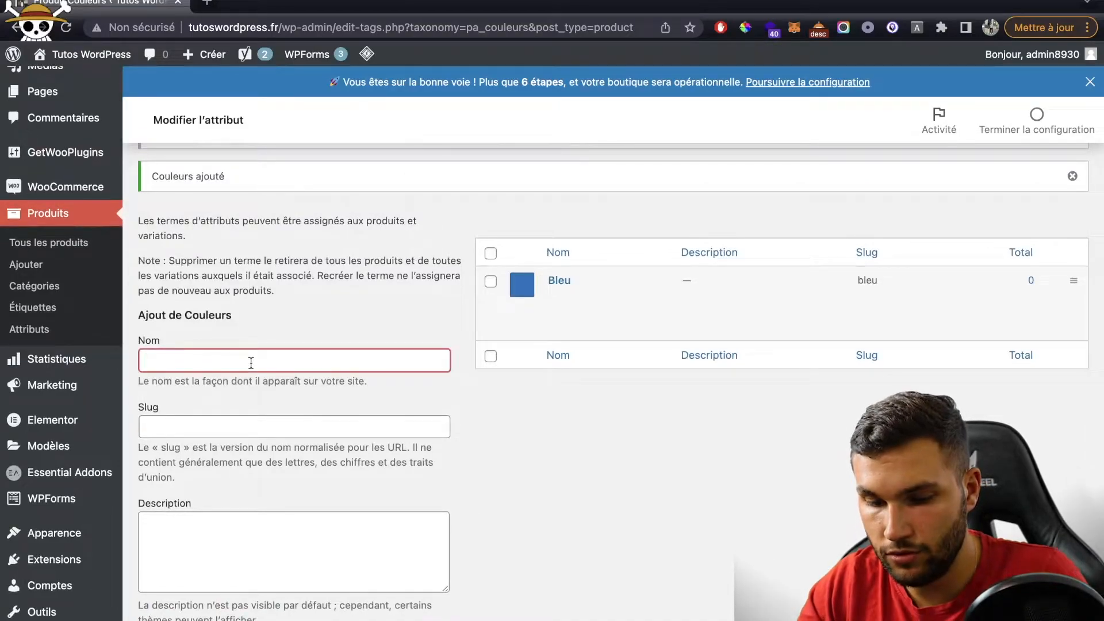
type("Rouge")
scroll(190, 486, "down", 3)
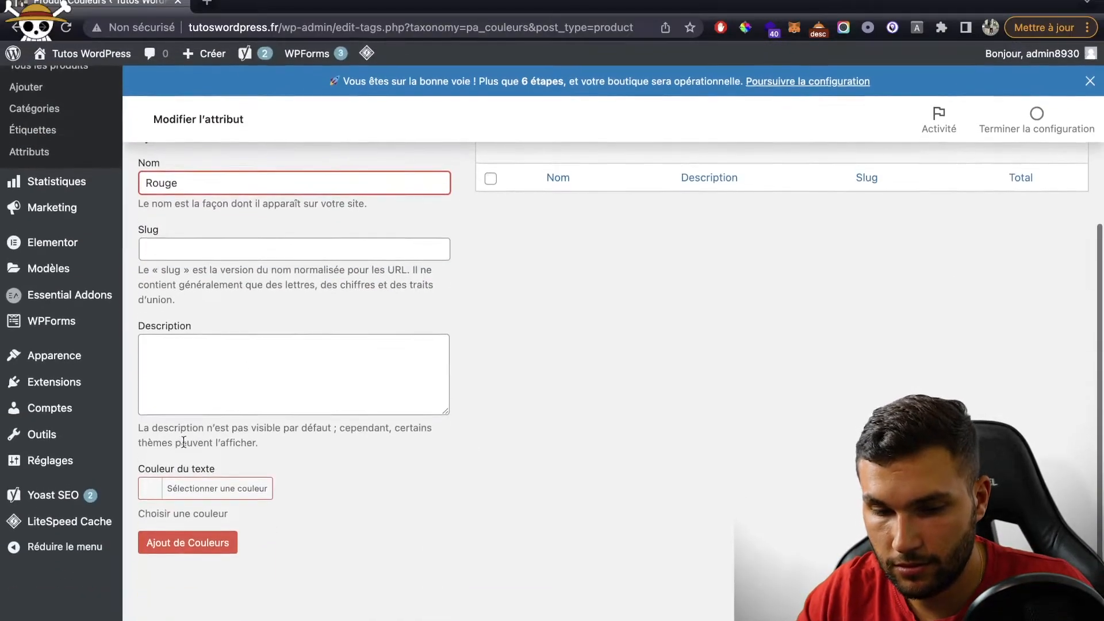
left_click(191, 487)
scroll(184, 529, "down", 3)
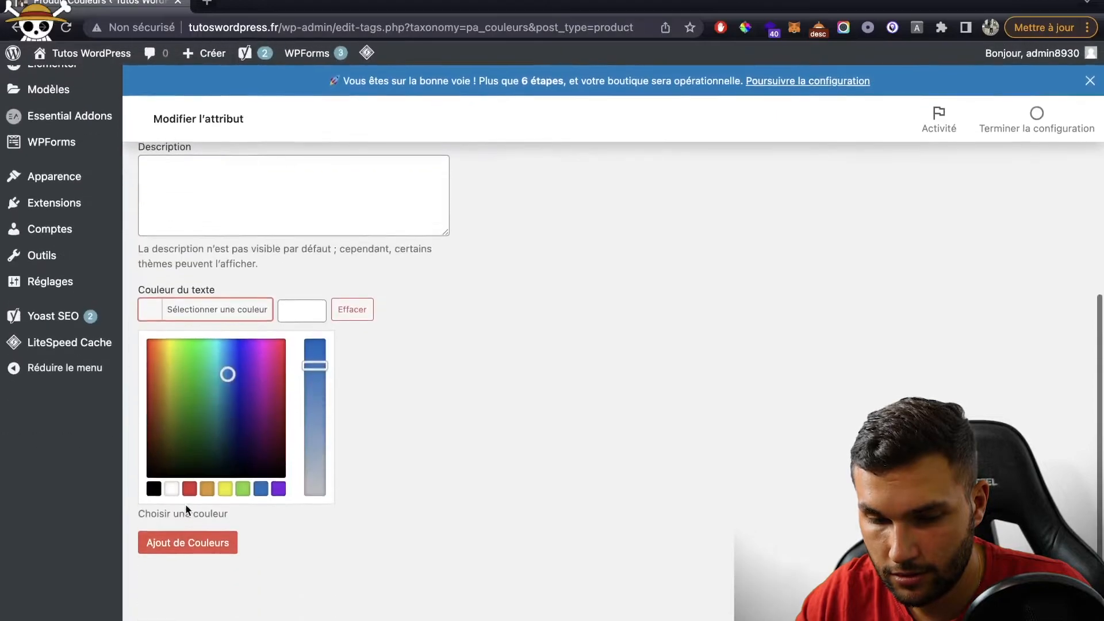
left_click(189, 490)
left_click(206, 544)
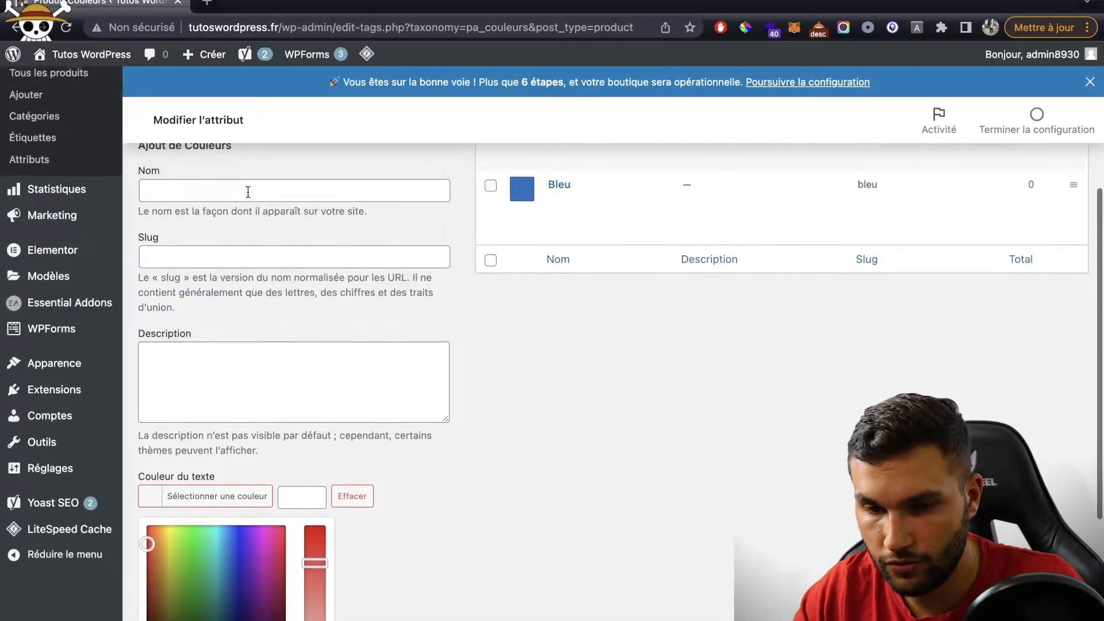
Add a third Couleurs term named Vert with the preset green colour
left_click(248, 192)
type("Vrt")
key("BackSpace")
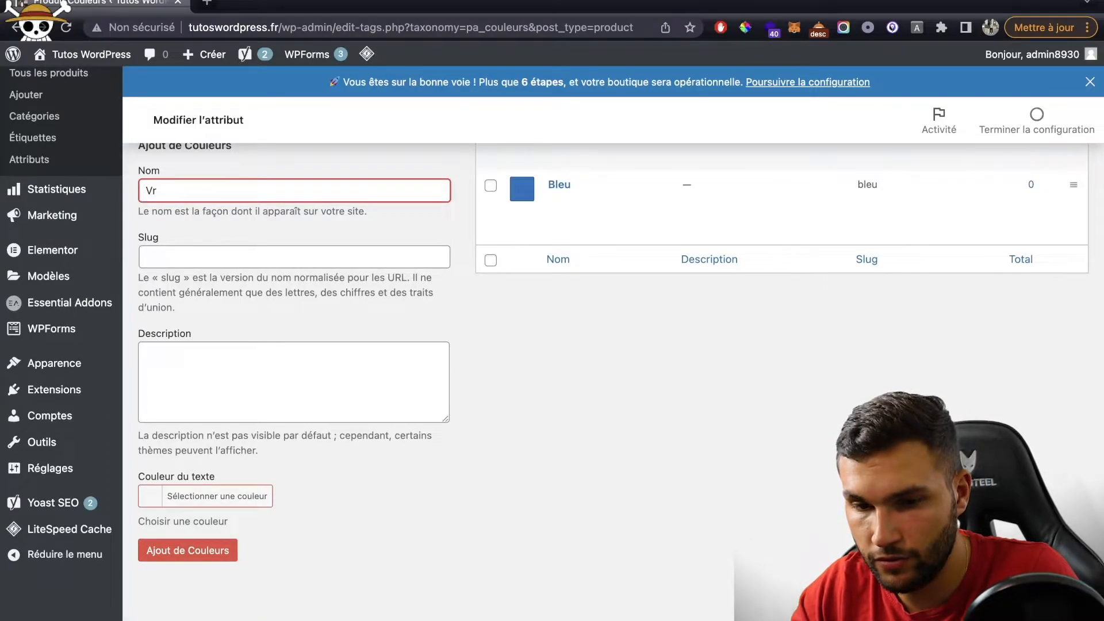
key("BackSpace")
type("ert")
scroll(518, 229, "down", 1)
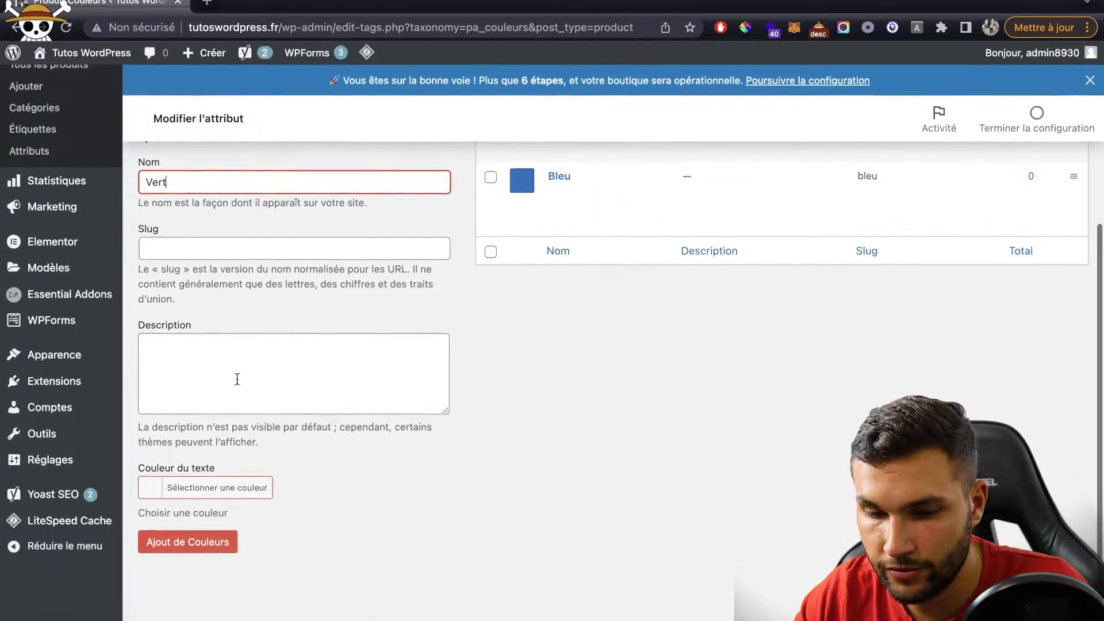
left_click(169, 488)
scroll(172, 490, "down", 3)
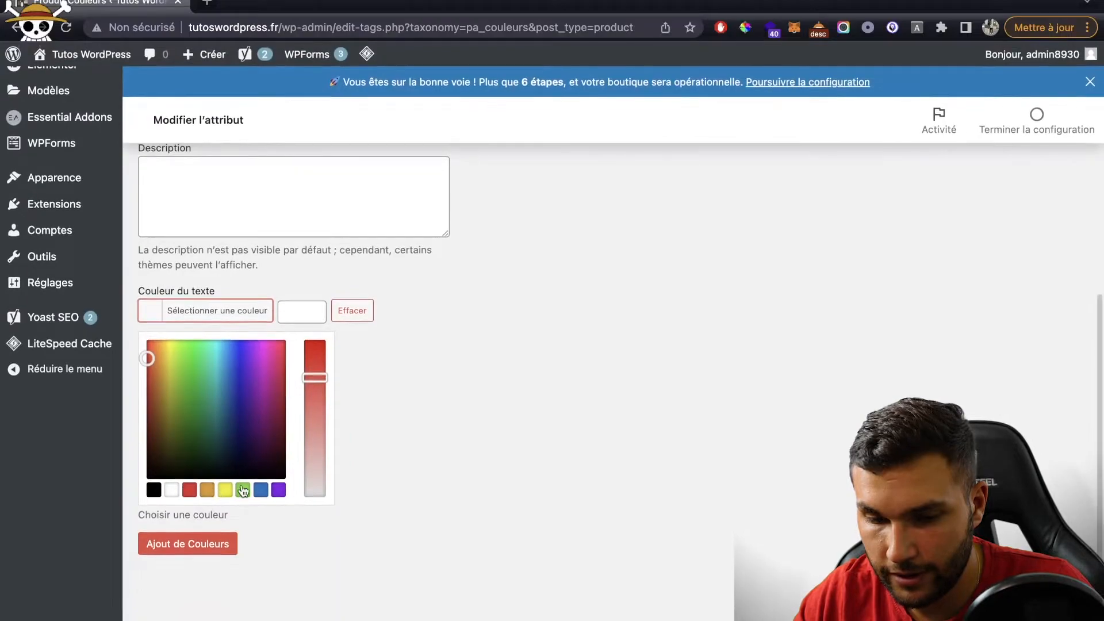
left_click(243, 490)
left_click(187, 543)
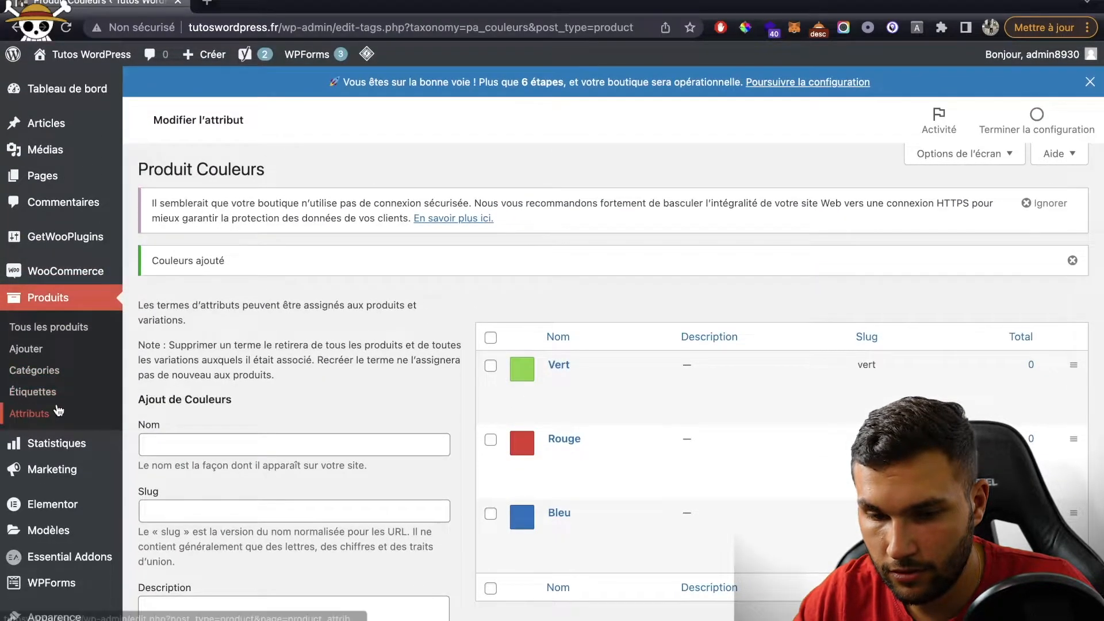
Add a term named Woocommerce to the Marque attribute, uploading woocommerce-logo.png as its image
left_click(60, 410)
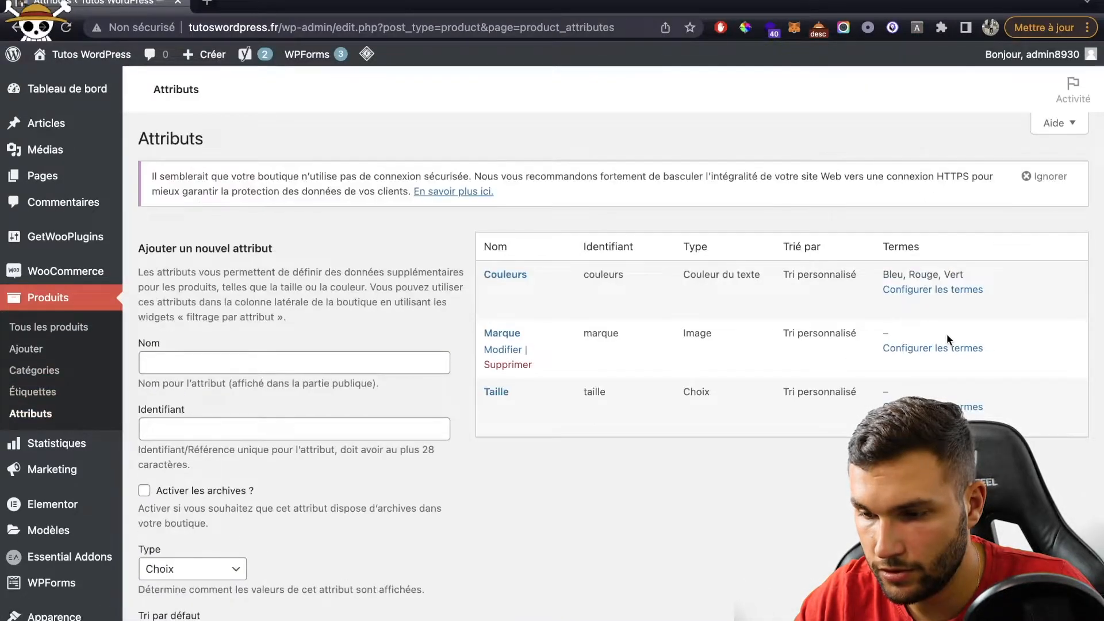
left_click(947, 348)
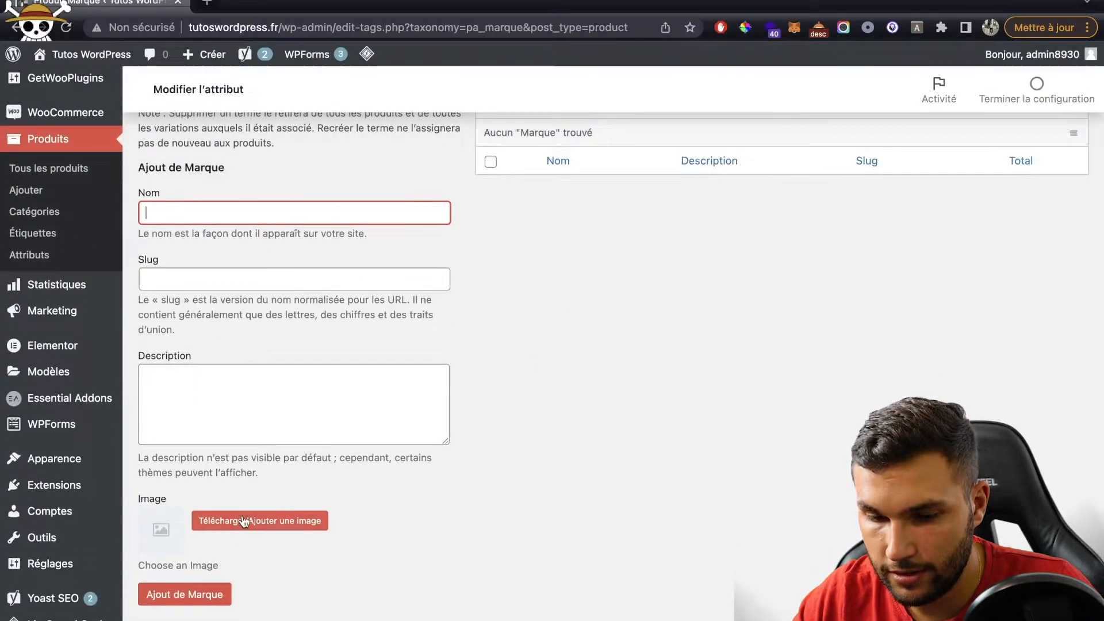
left_click(241, 519)
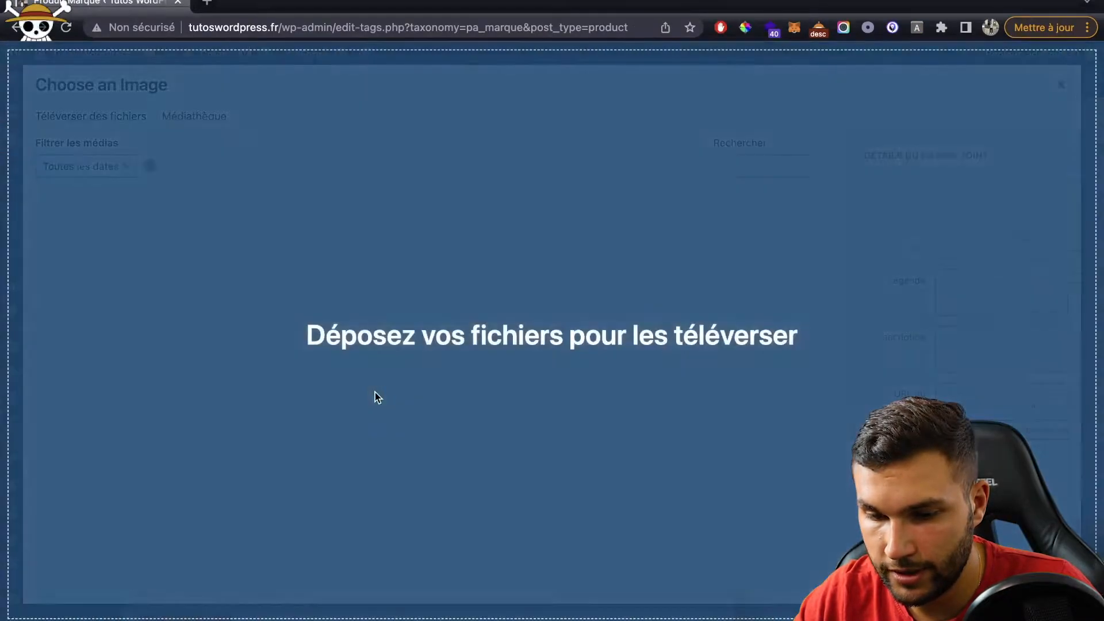
left_click_drag(375, 393, 566, 394)
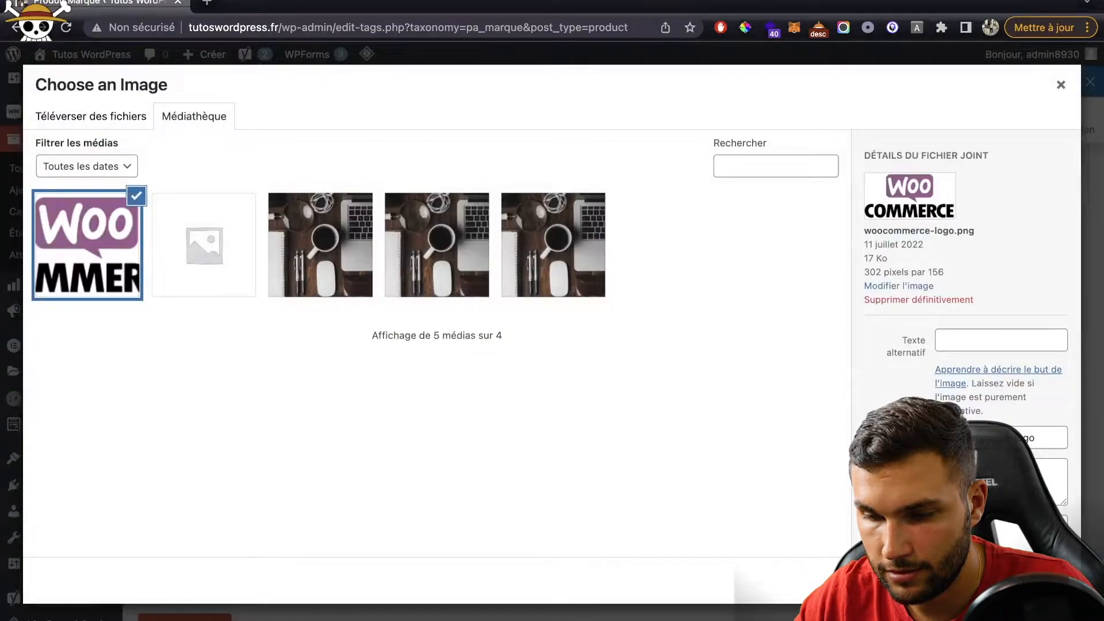
left_click(1037, 581)
left_click(209, 243)
type("Woo")
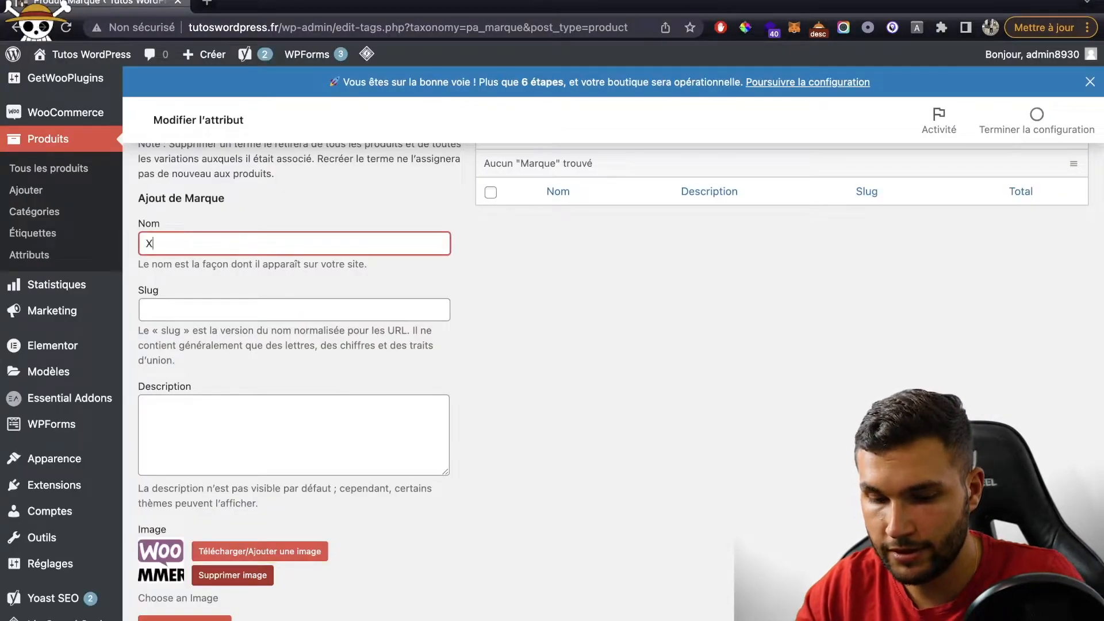
type("co")
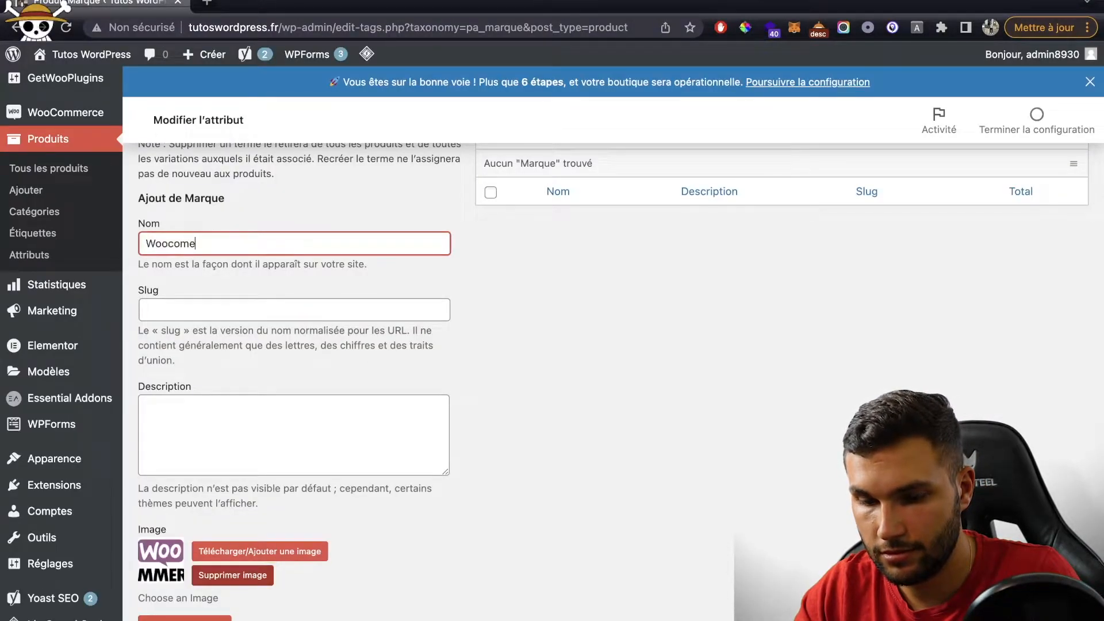
type("mmerce")
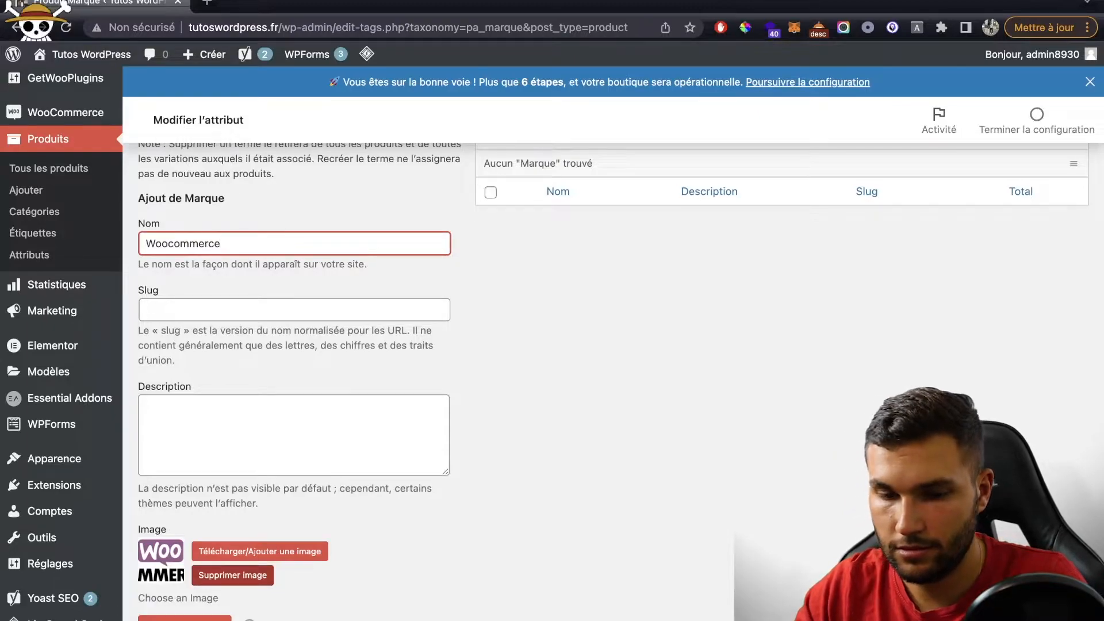
key("Return")
Add a second Marque term named Wordpress, uploading logo-WordPress.jpeg as its image
type("Wordpress")
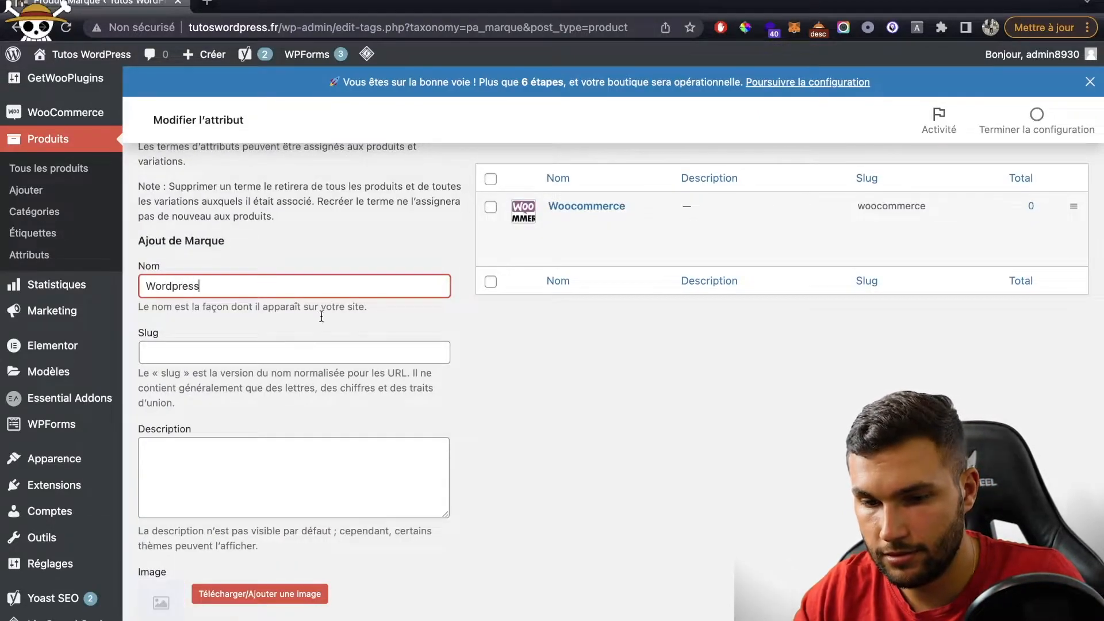
scroll(399, 403, "down", 4)
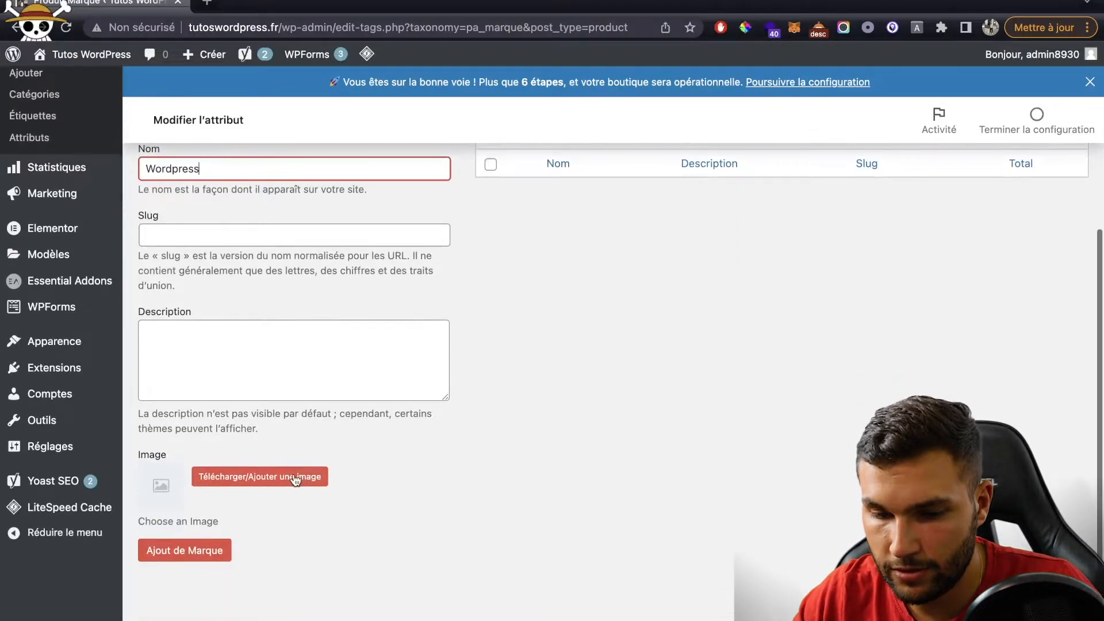
left_click(295, 475)
left_click_drag(478, 340, 478, 341)
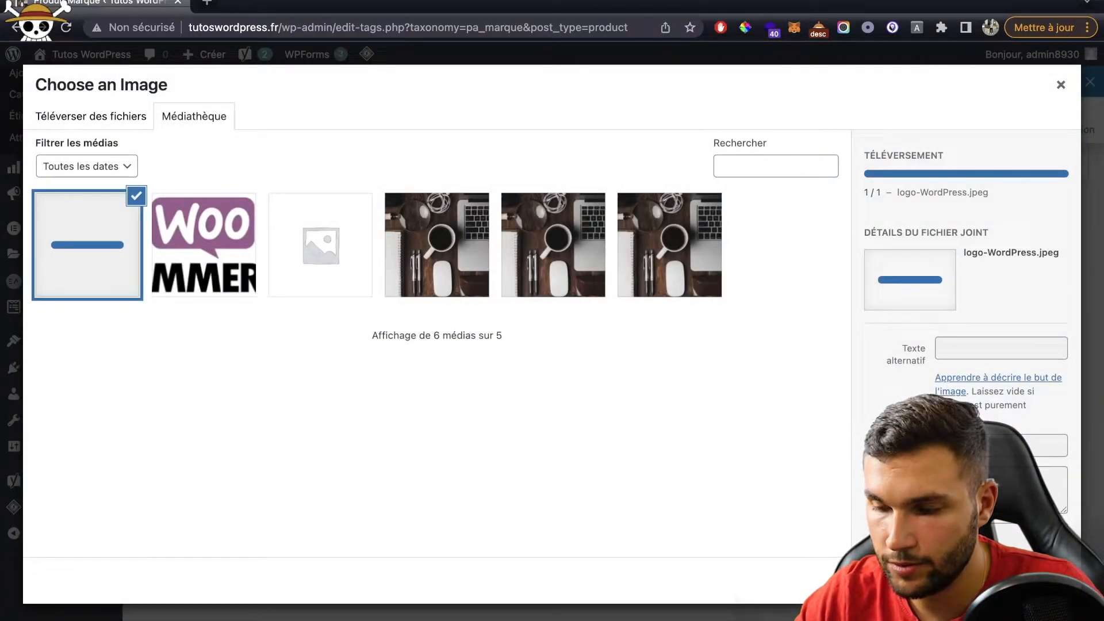
left_click(1035, 581)
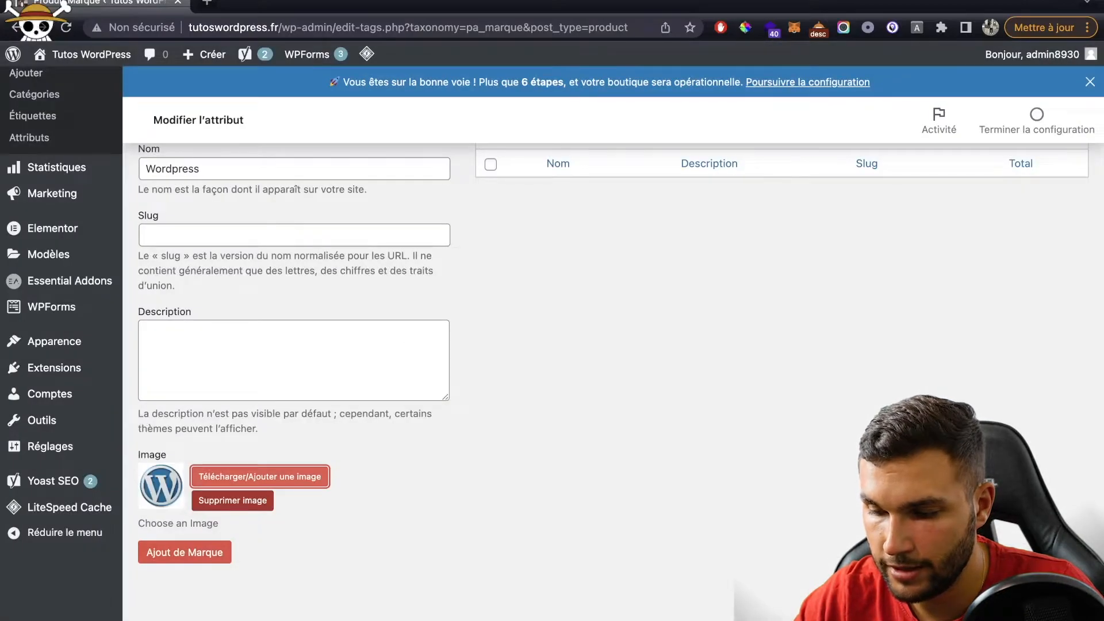
scroll(481, 548, "up", 2)
left_click(199, 588)
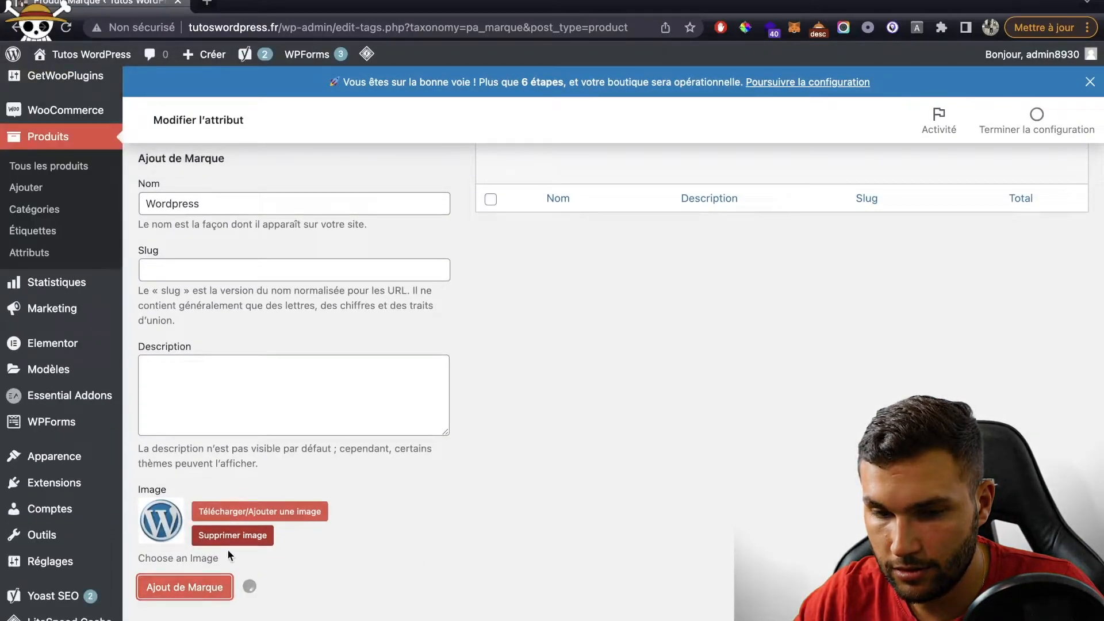
key("Return")
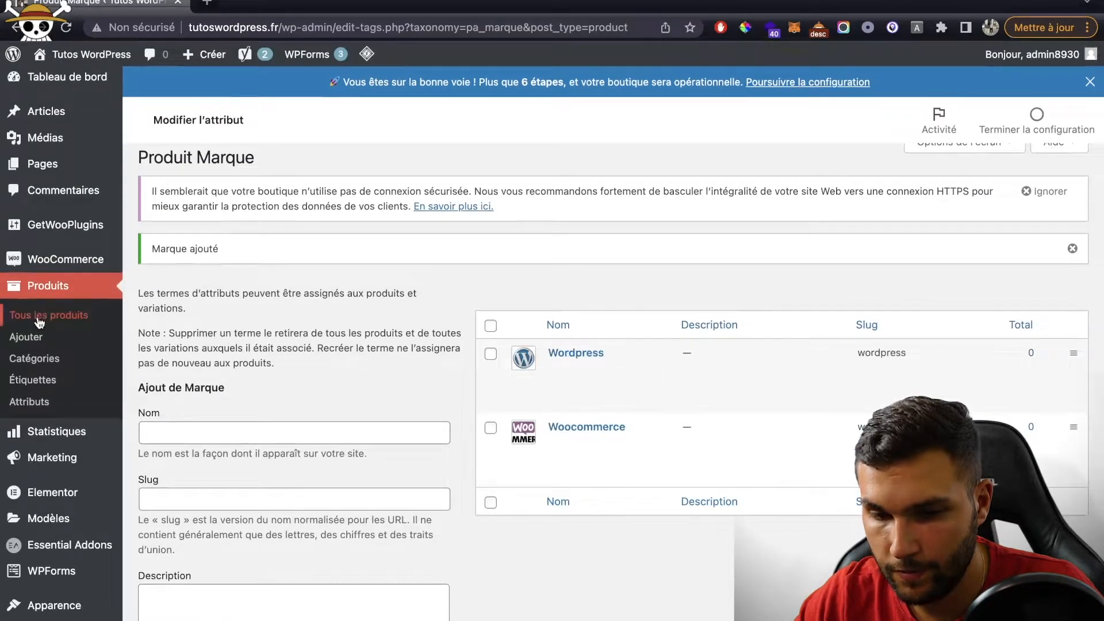
Return to the product attributes and add the terms S and M to the Taille attribute
left_click(29, 402)
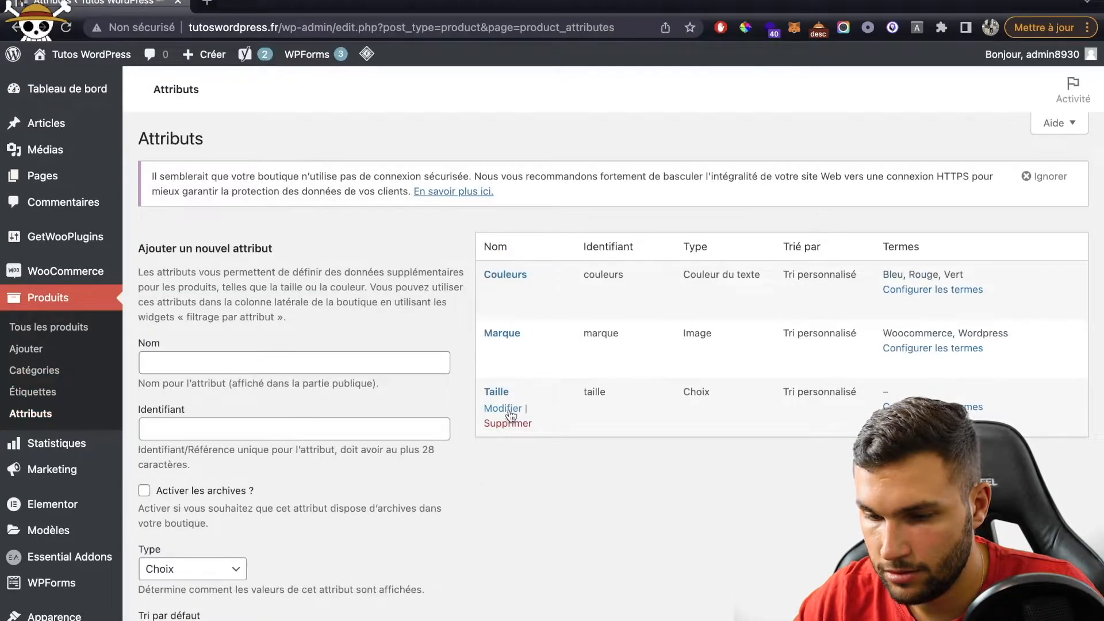
left_click(510, 413)
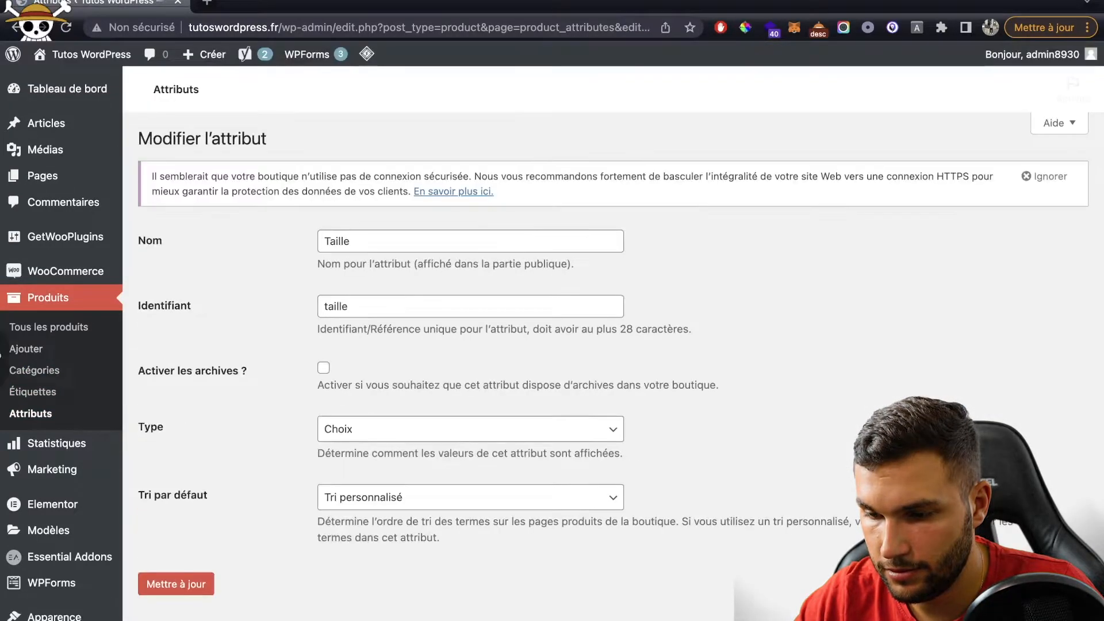
key("alt+Left")
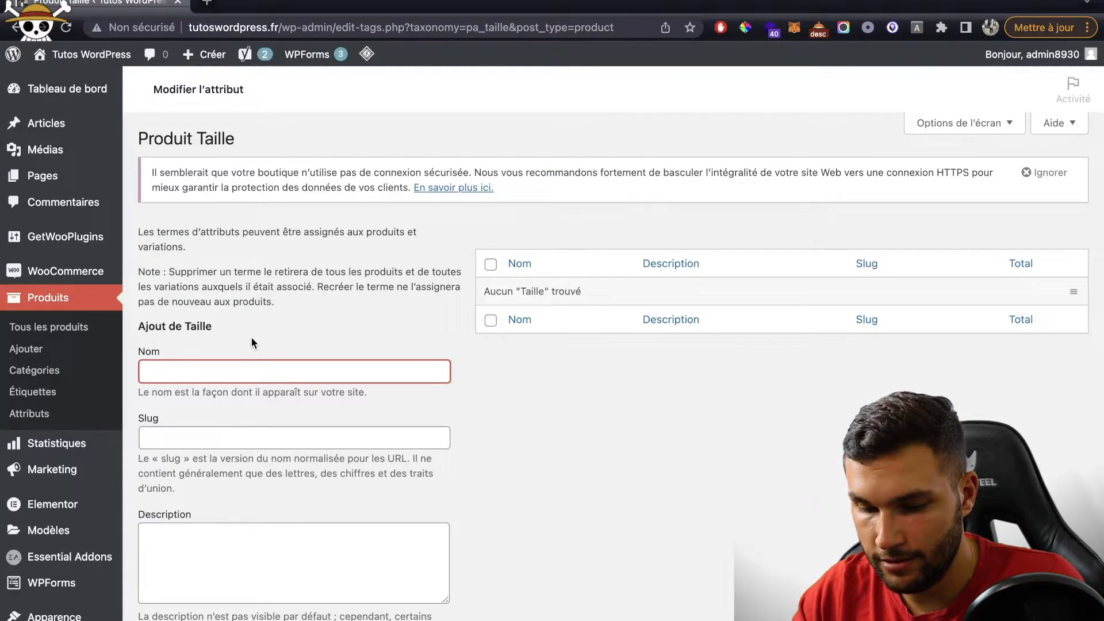
type("S")
key("Return")
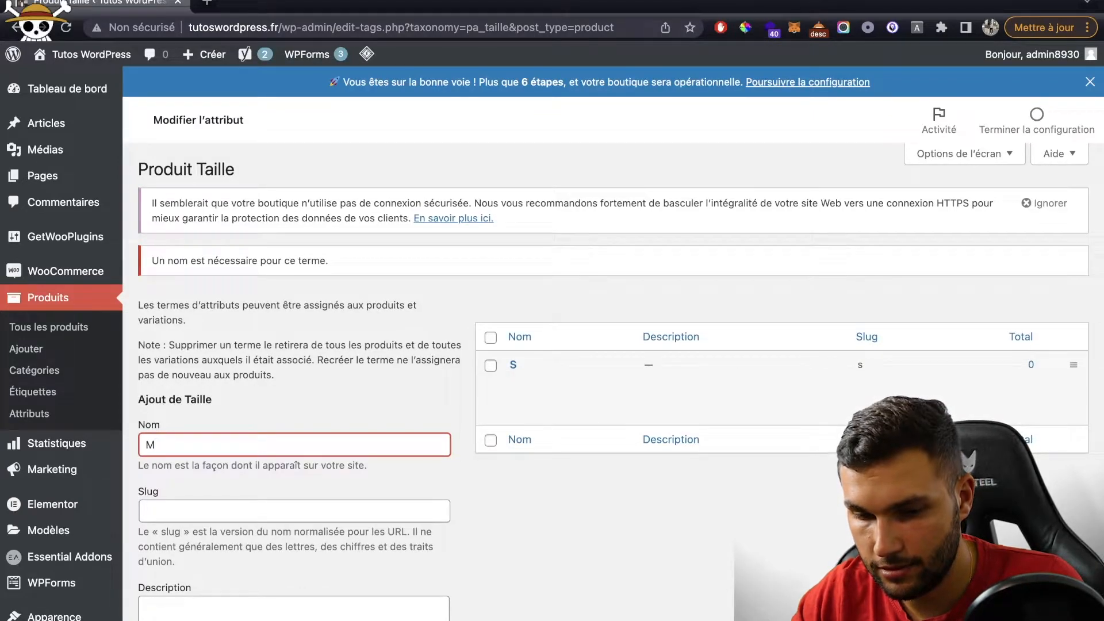
scroll(225, 544, "down", 3)
key("Return")
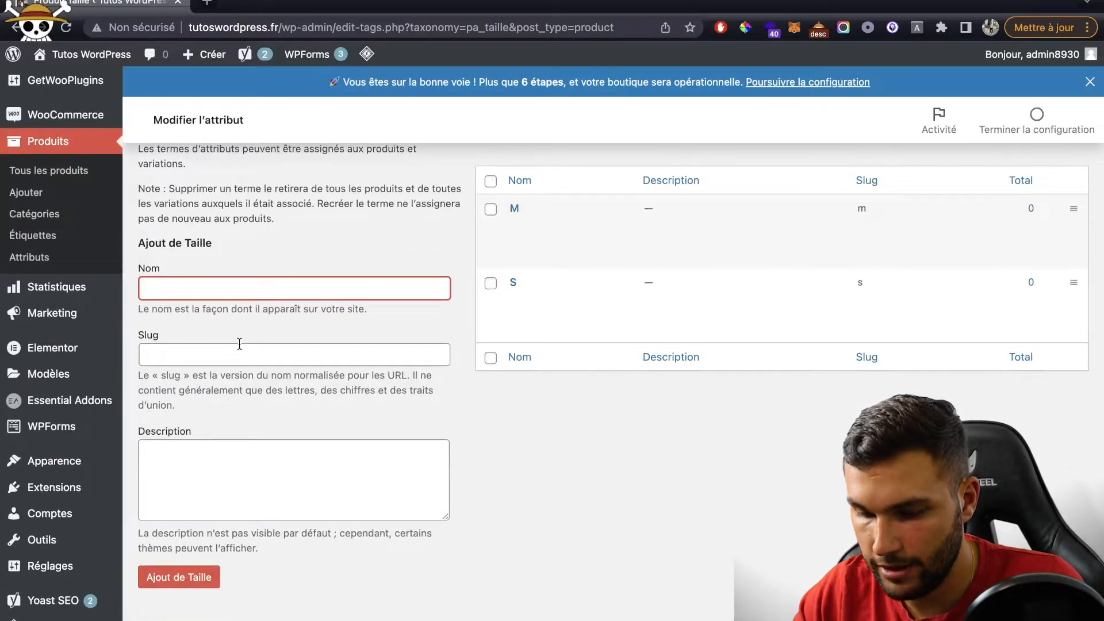
Add the term L to the Taille attribute
type("L")
key("Return")
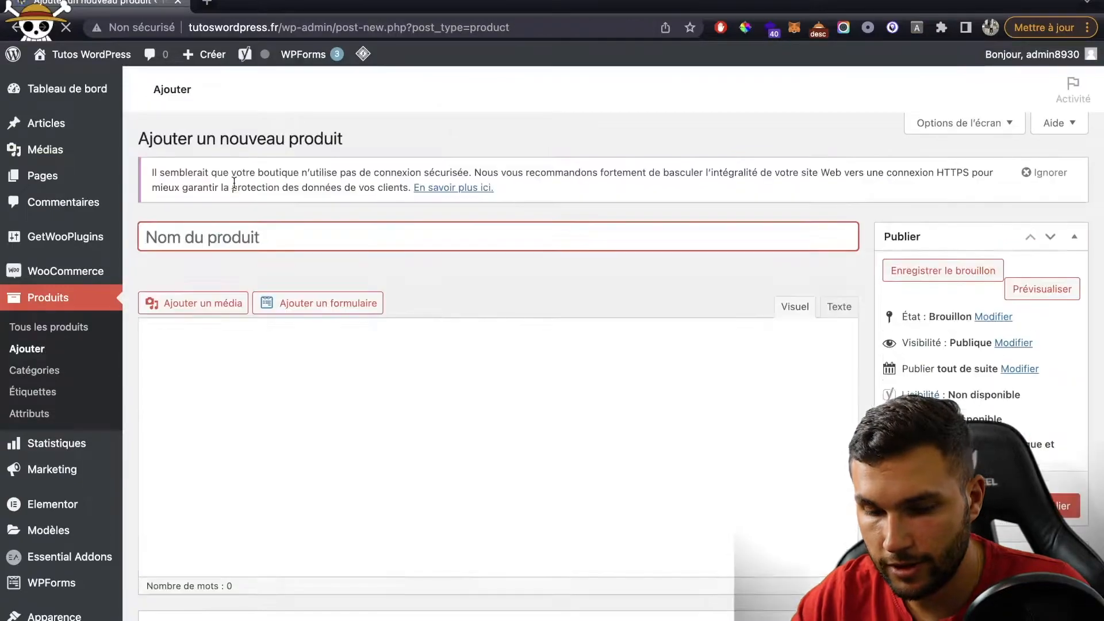
Title a new product PRODUIT VARIATION and set its product type to Produit variable
type("PRODUIT VARIATION")
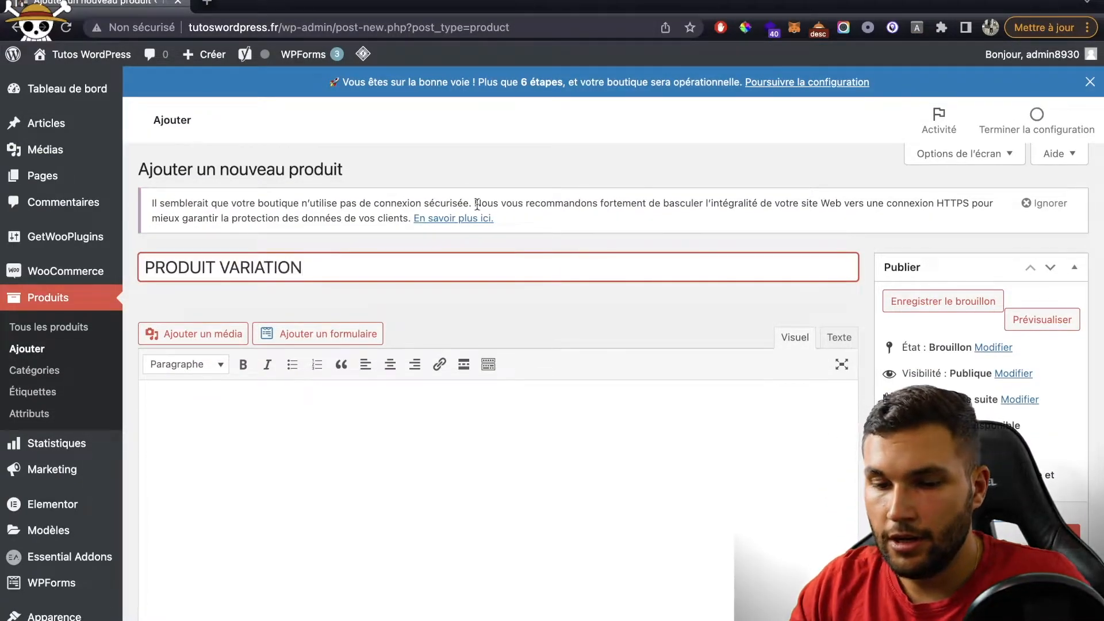
scroll(488, 210, "down", 3)
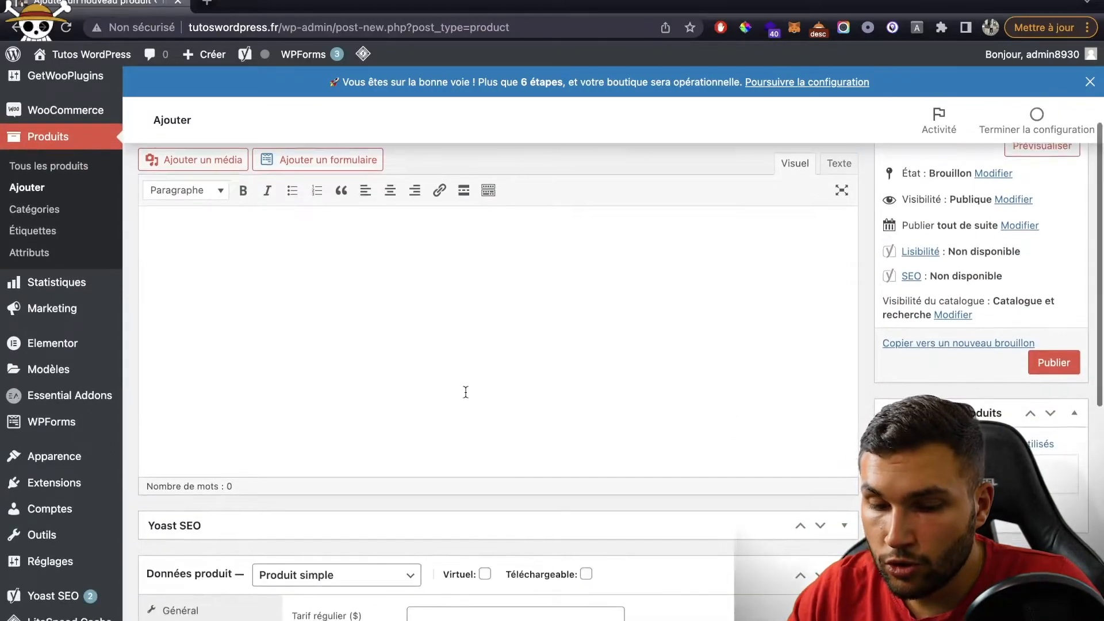
scroll(466, 391, "down", 10)
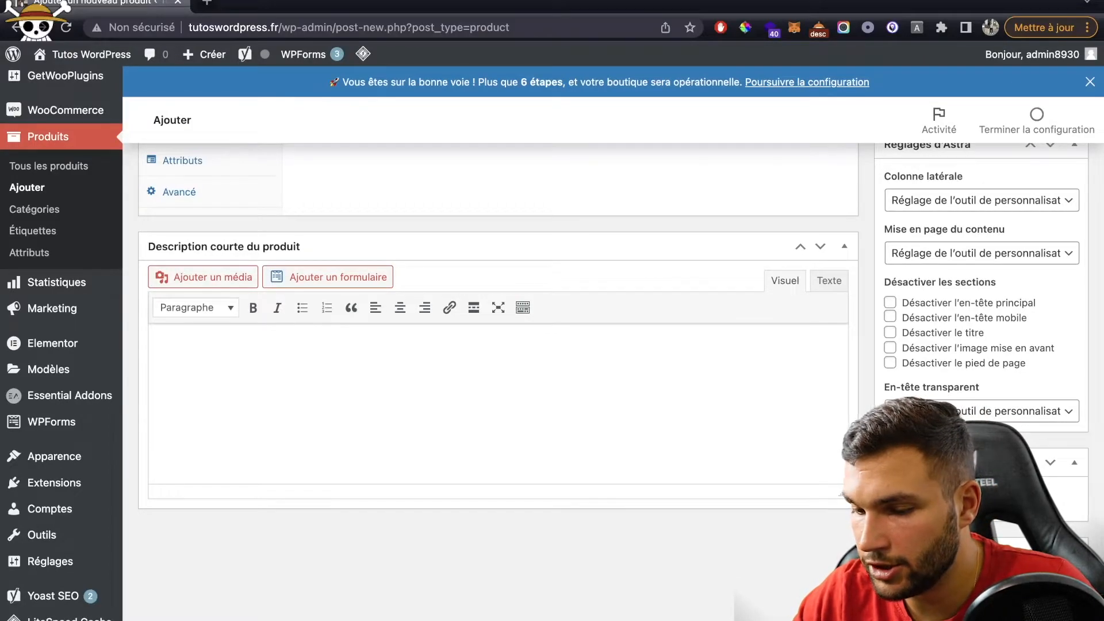
scroll(940, 346, "up", 6)
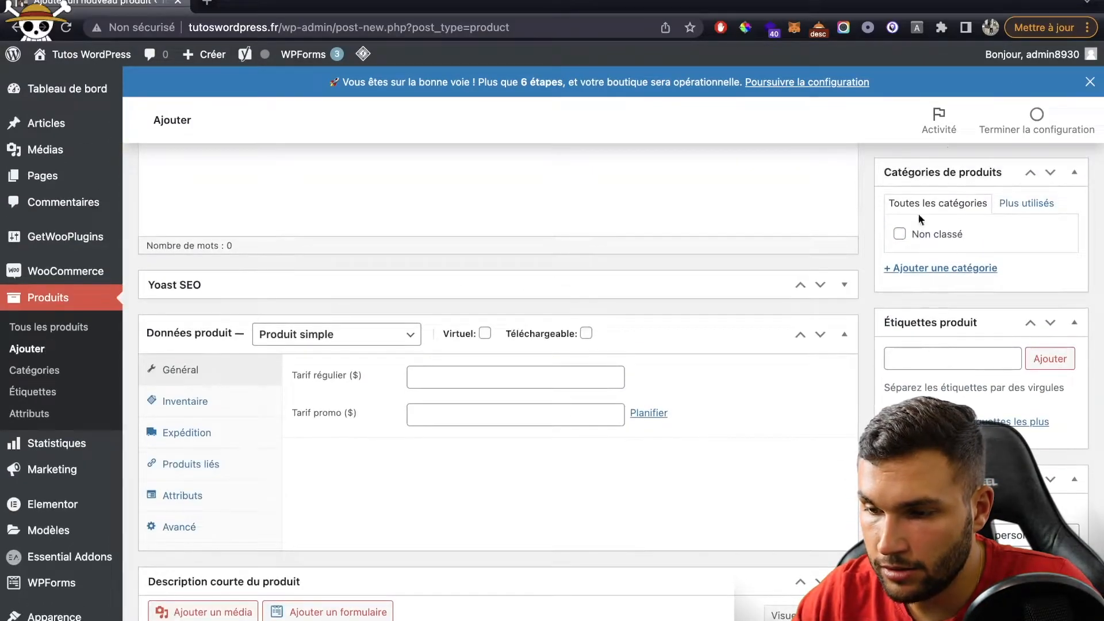
left_click(354, 340)
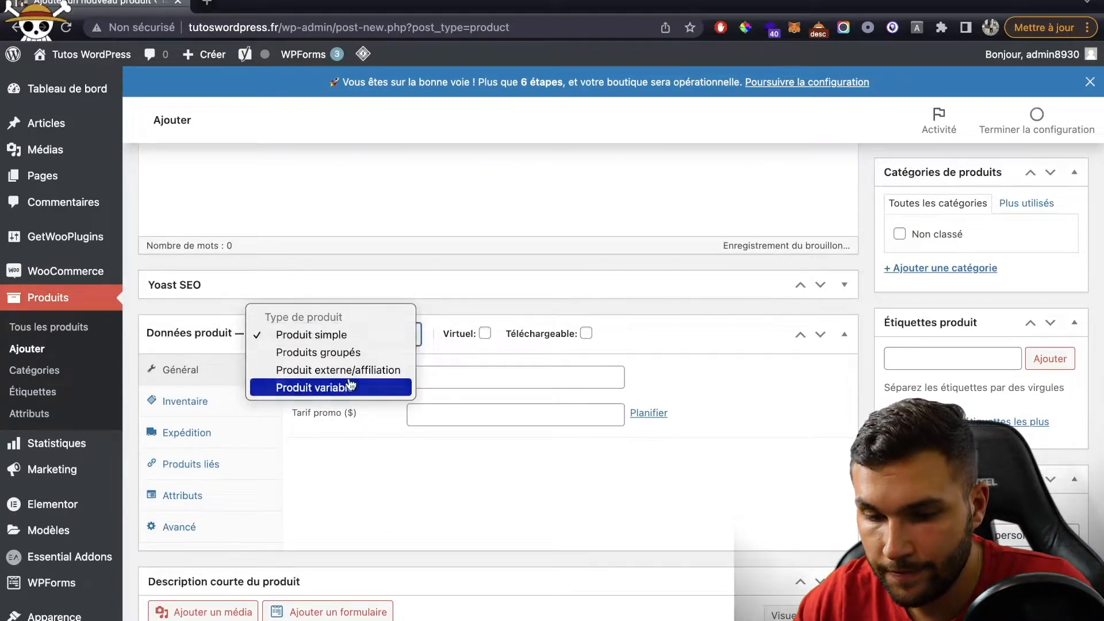
left_click(350, 386)
Add the Couleurs, Marque and Taille attributes to the product
left_click(194, 467)
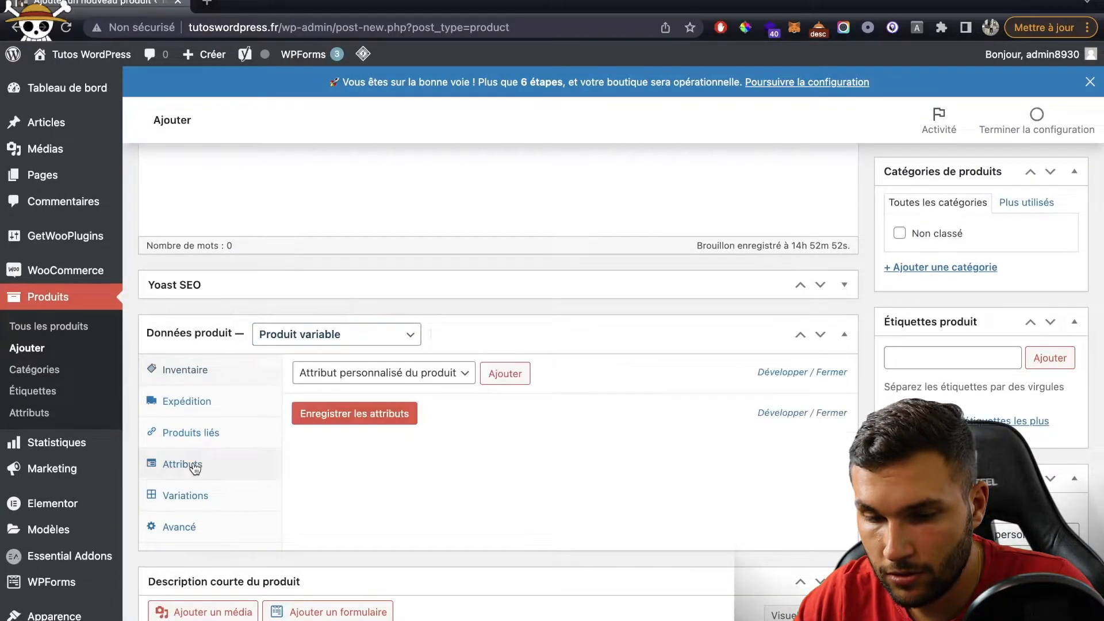
left_click(323, 380)
left_click(354, 390)
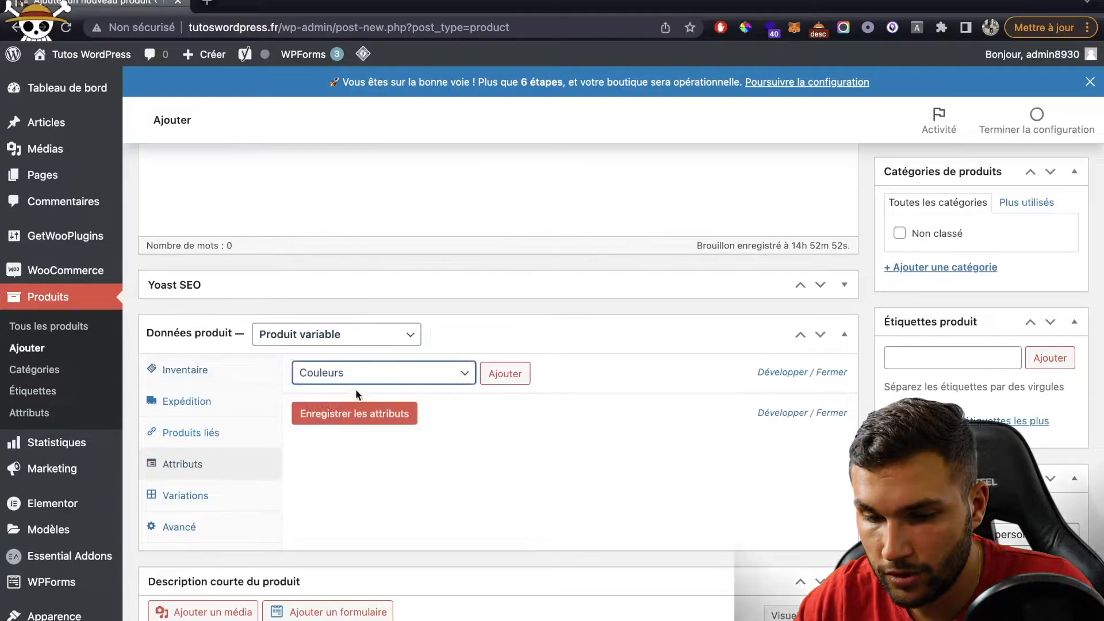
left_click(482, 373)
left_click(388, 373)
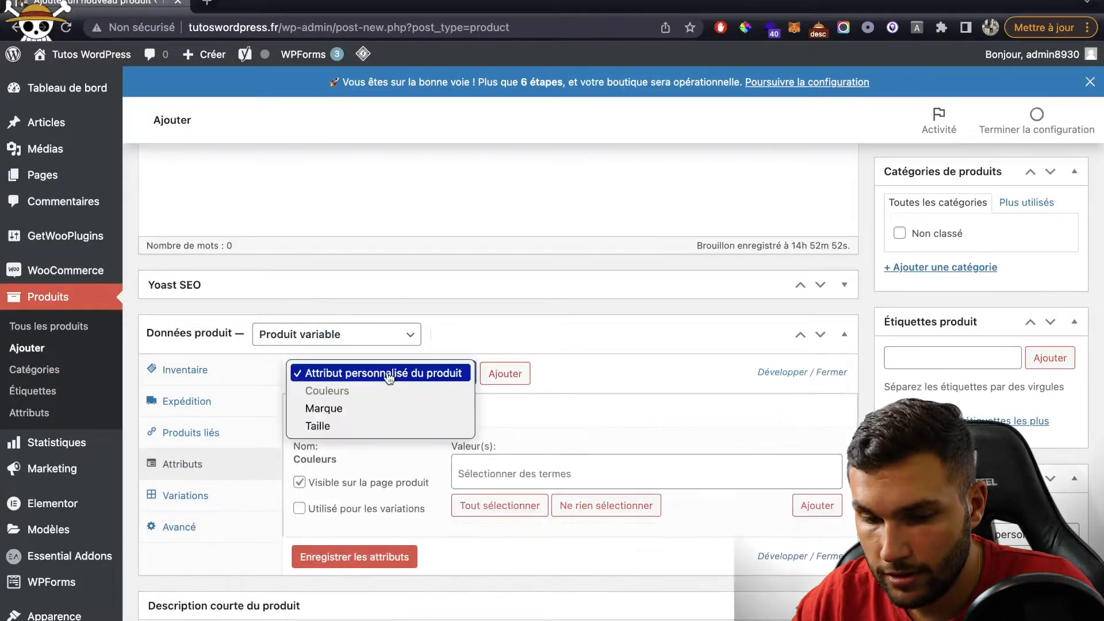
left_click(363, 411)
left_click(520, 374)
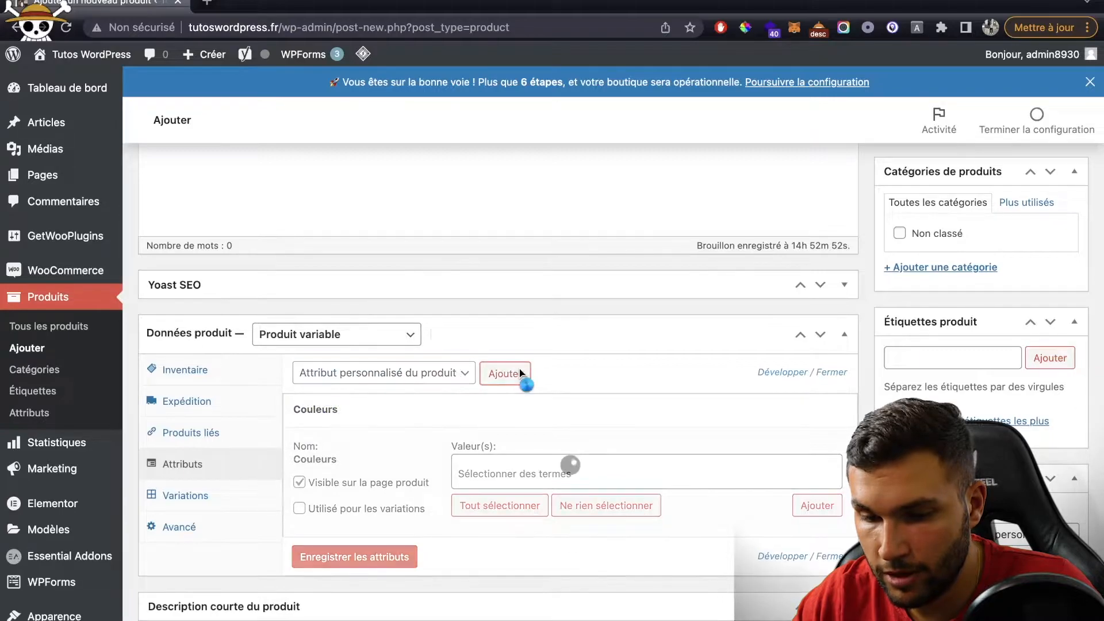
left_click(363, 374)
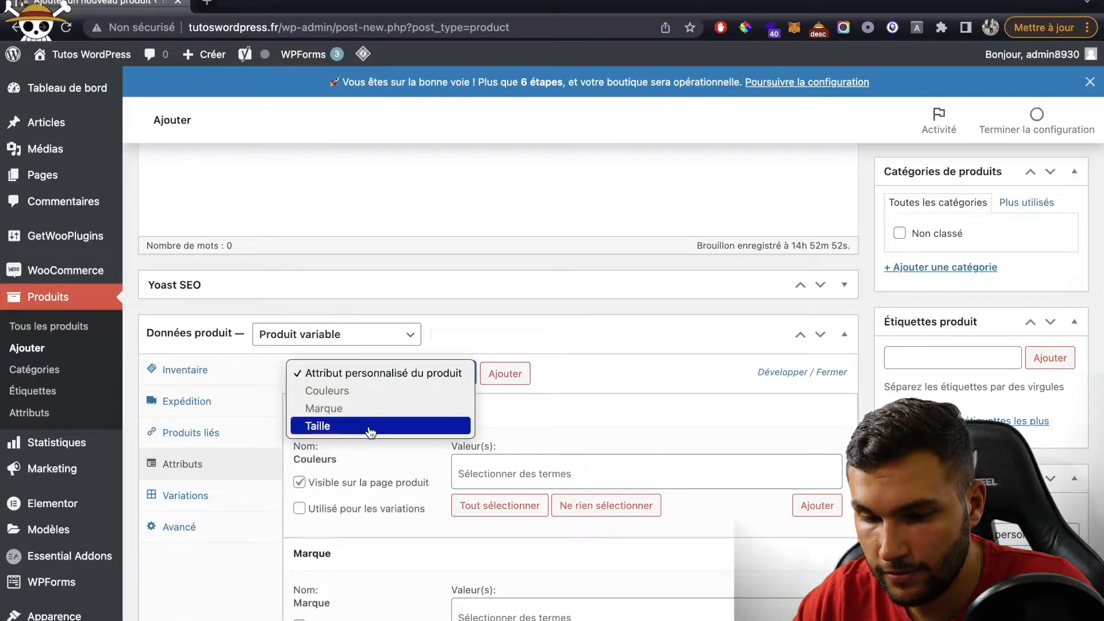
left_click(322, 425)
left_click(505, 377)
Enable Couleurs, Marque and Taille for variations with all their terms selected, and save the attributes
scroll(505, 381, "down", 5)
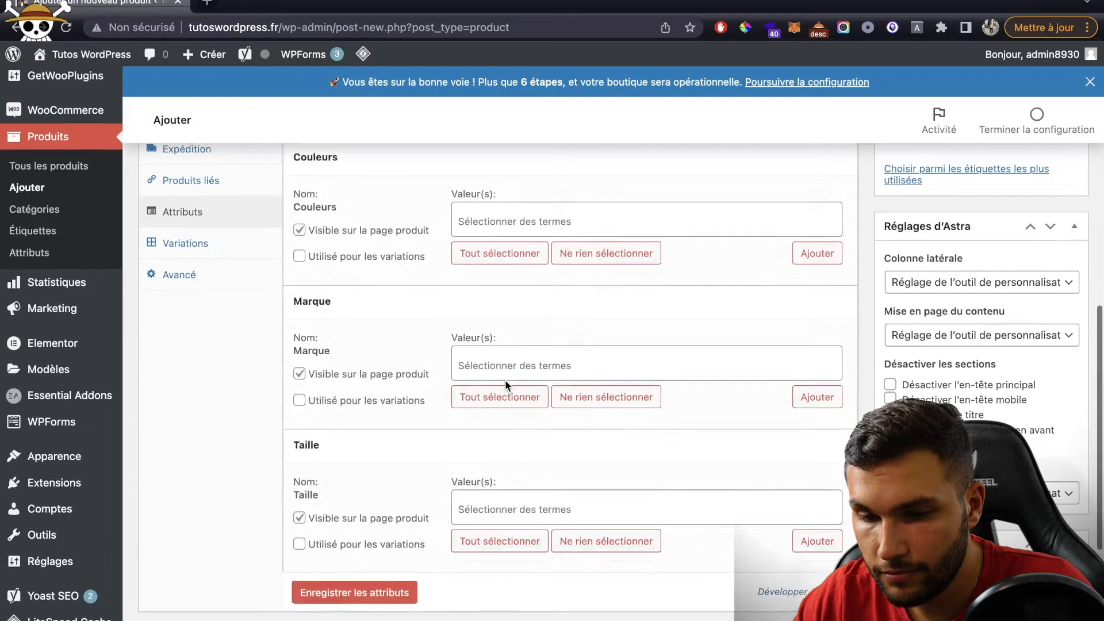
left_click(357, 401)
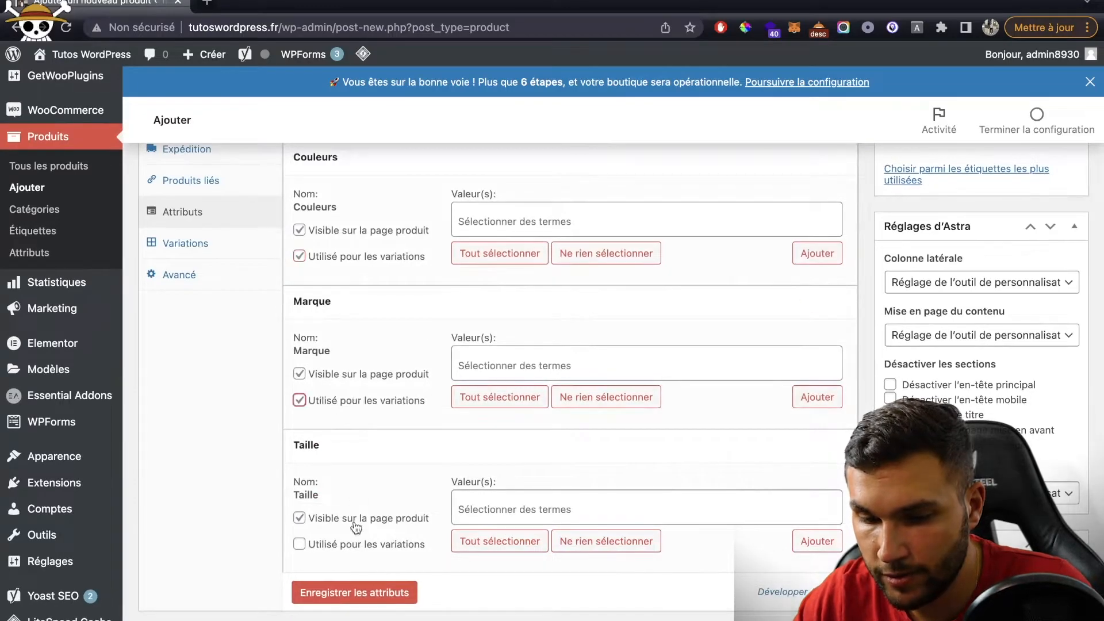
left_click(490, 257)
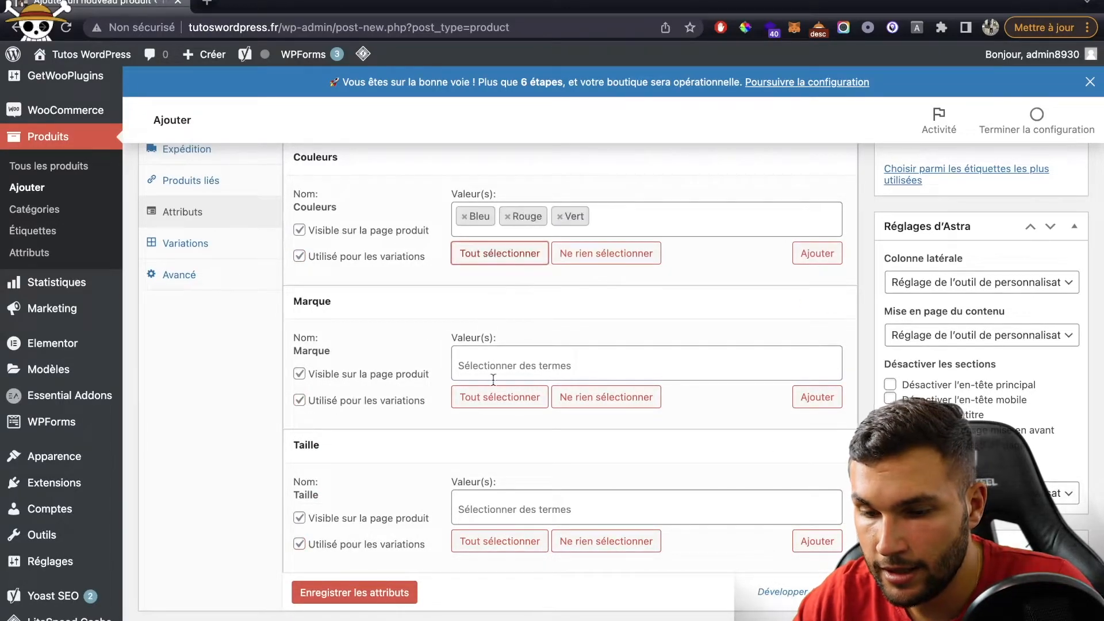
left_click(496, 399)
left_click(500, 541)
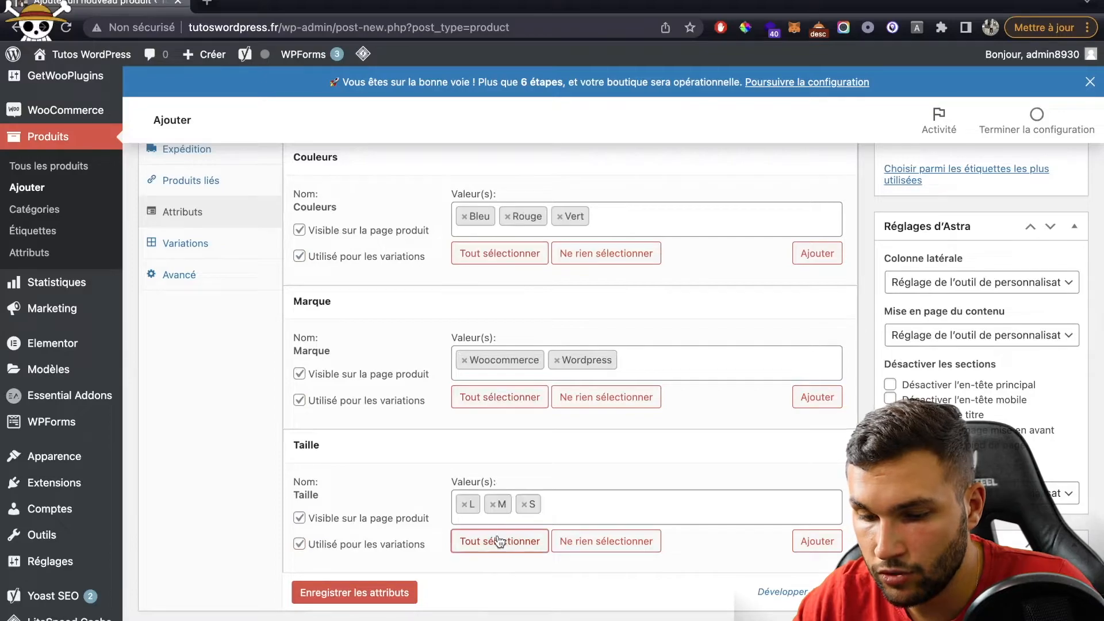
left_click(368, 605)
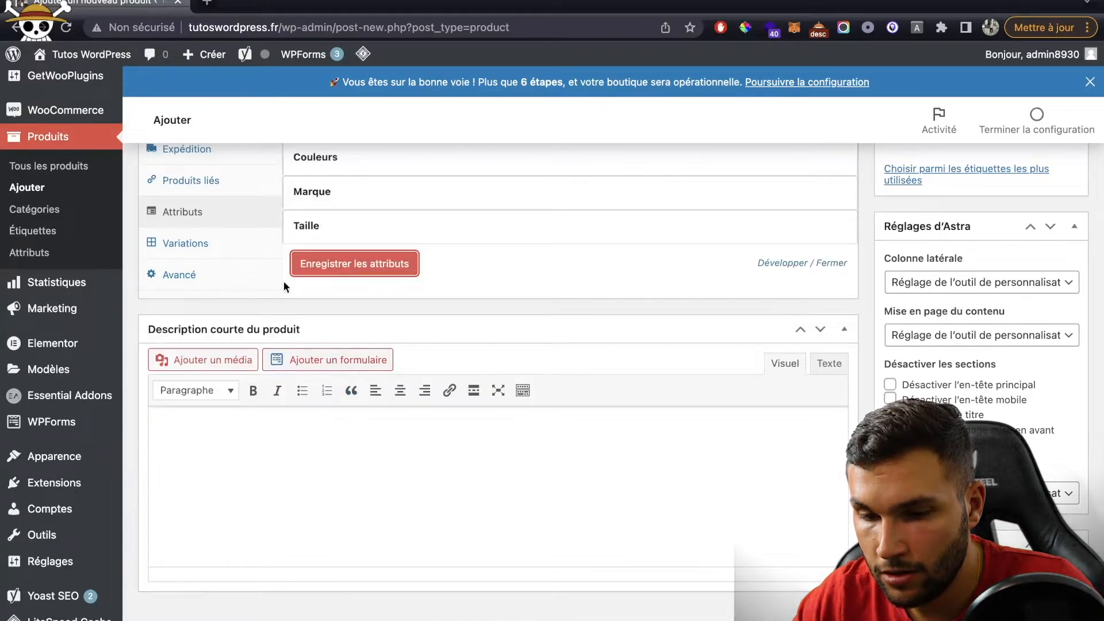
Generate the product's variations from all attribute combinations and confirm their creation
left_click(179, 258)
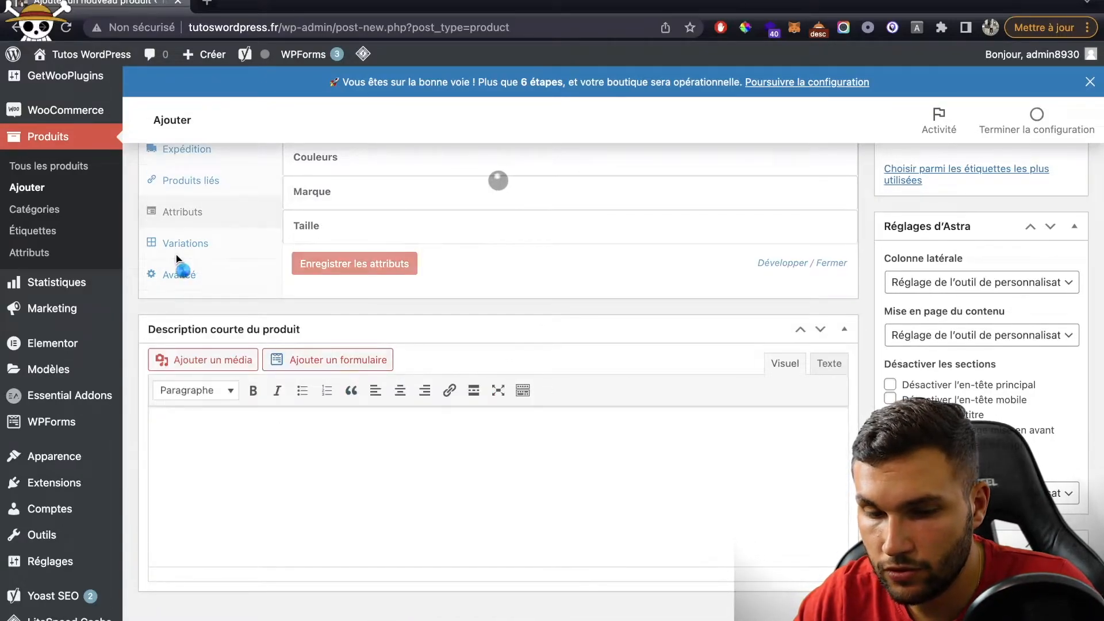
left_click(180, 246)
scroll(507, 227, "up", 5)
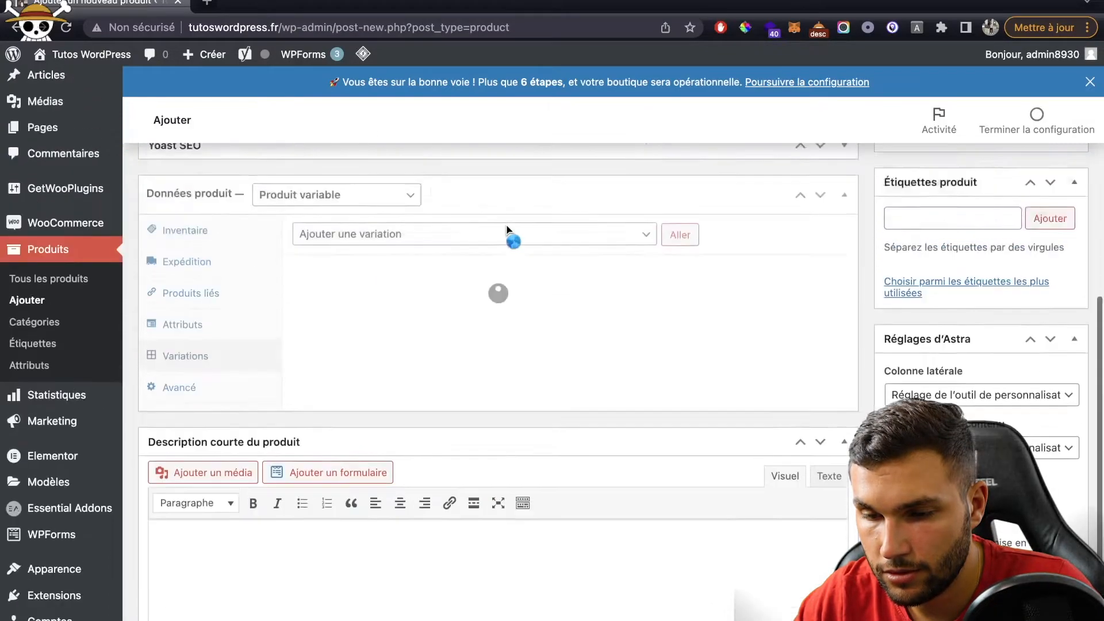
scroll(507, 226, "down", 1)
left_click(458, 344)
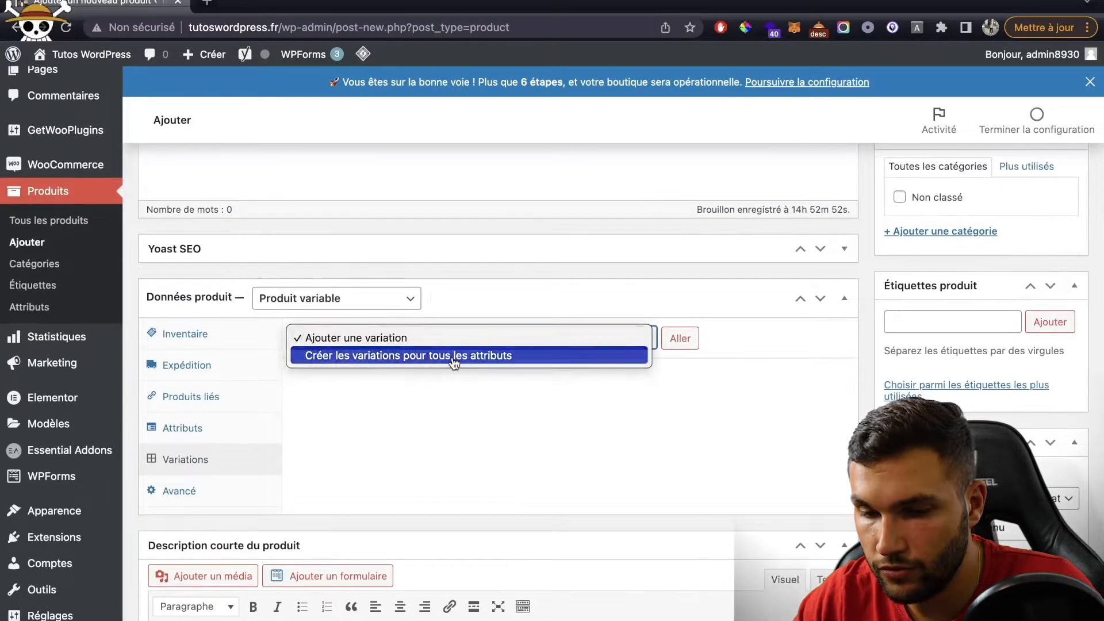
left_click(466, 353)
left_click(687, 334)
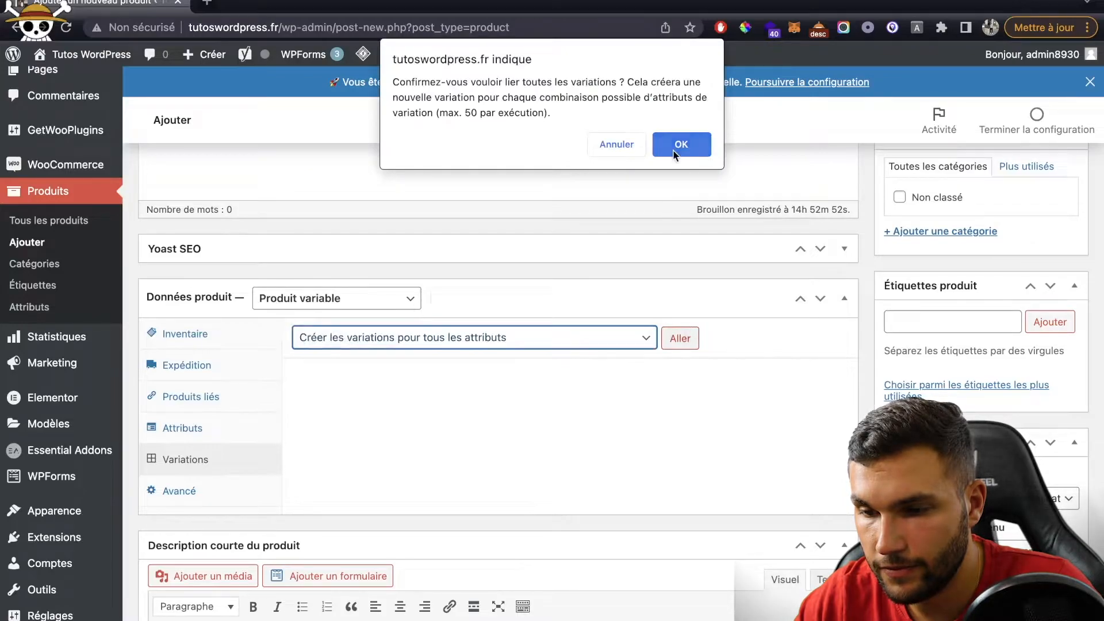
left_click(673, 147)
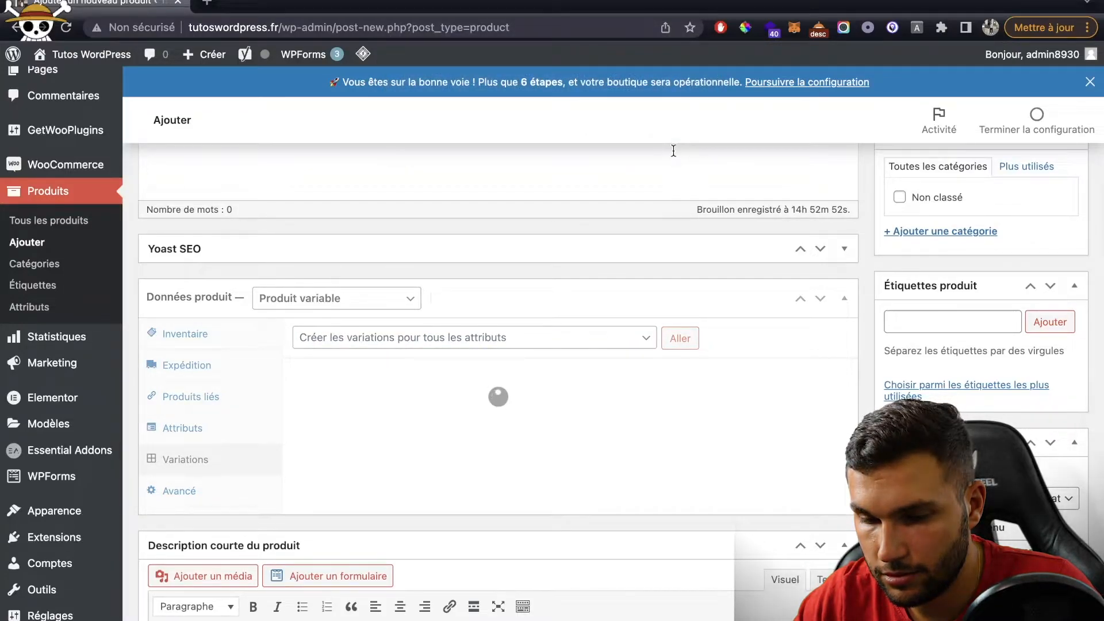
left_click(687, 114)
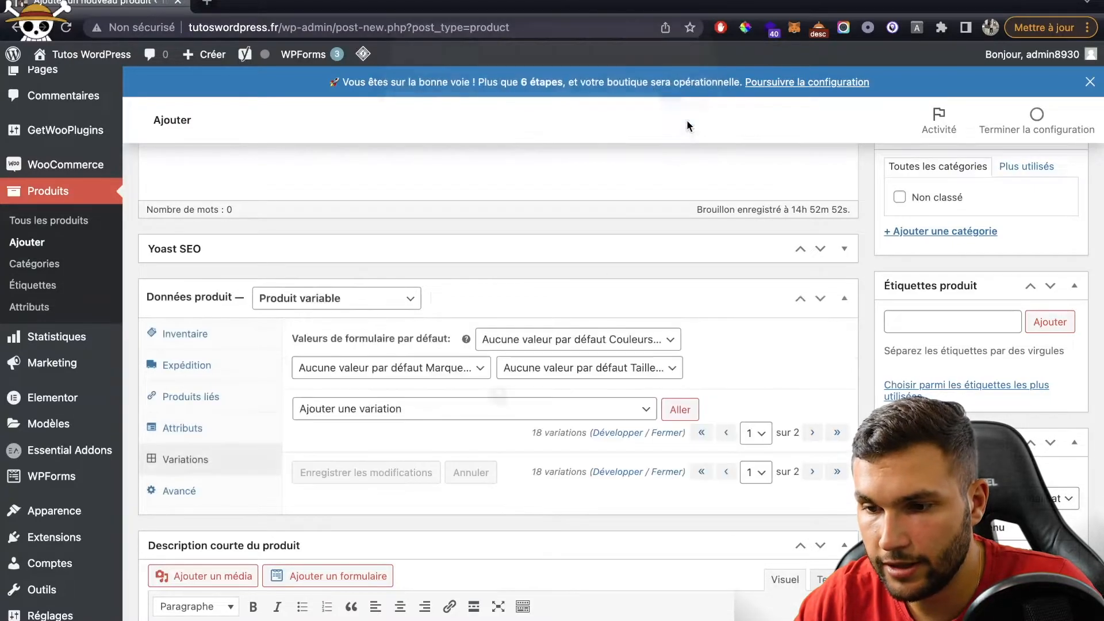
Look over the generated variations and the default form value choices for Marque and Couleurs
scroll(578, 348, "down", 1)
scroll(575, 341, "down", 2)
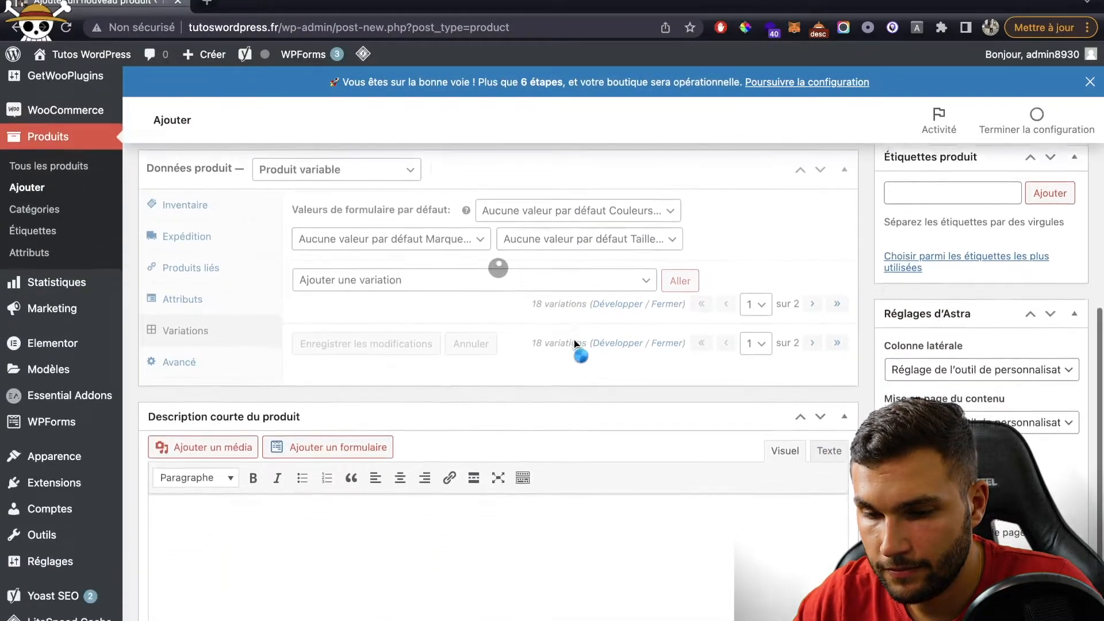
scroll(574, 340, "down", 1)
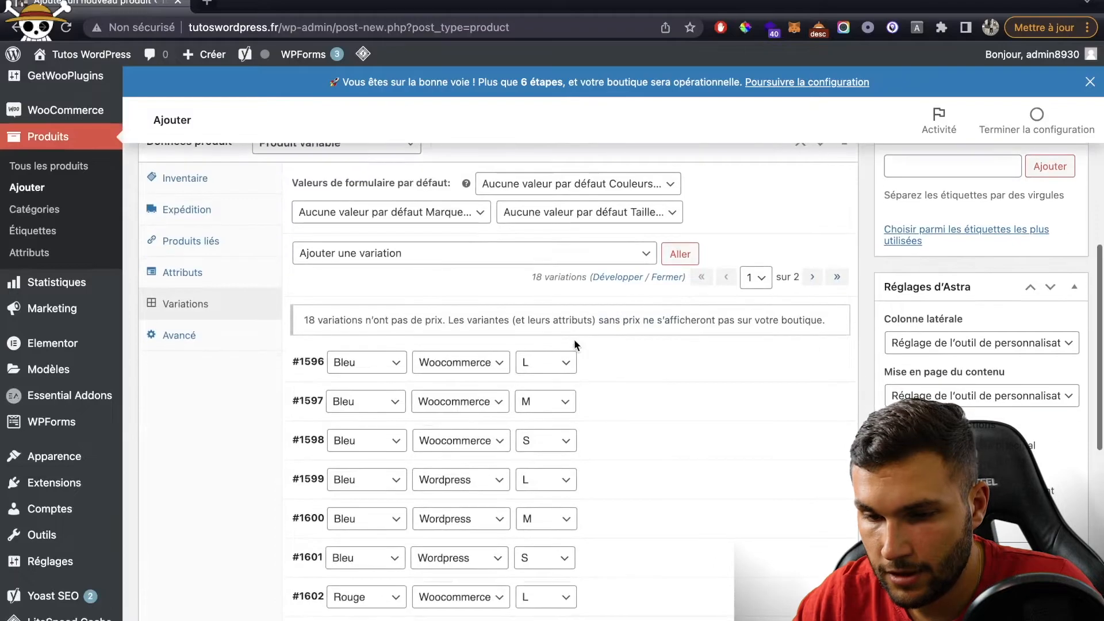
left_click(447, 219)
left_click(447, 214)
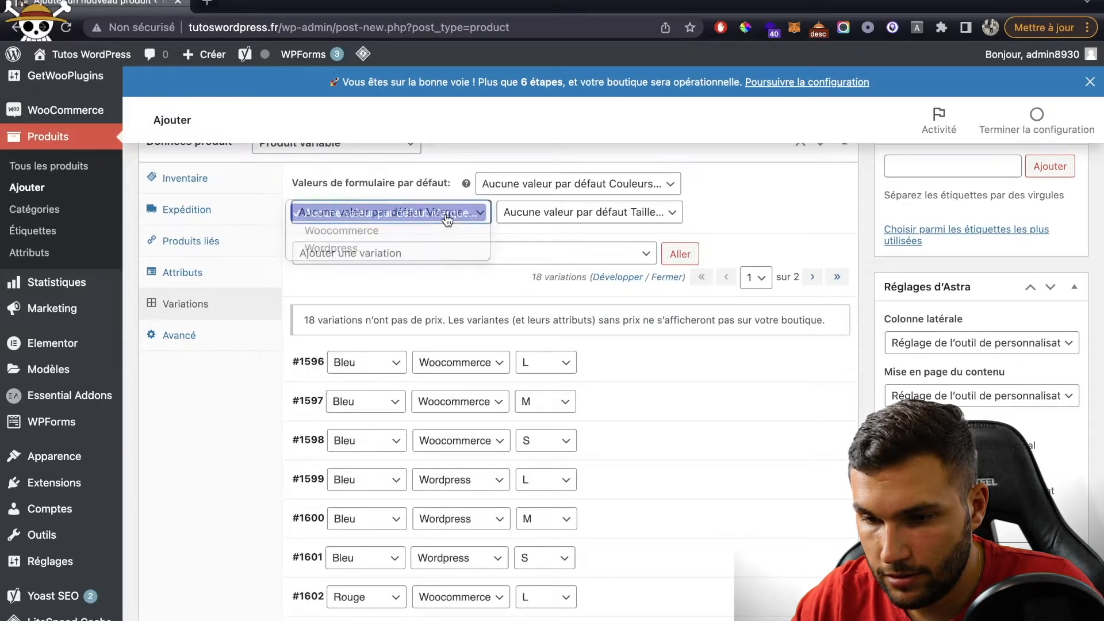
left_click(598, 185)
left_click(620, 186)
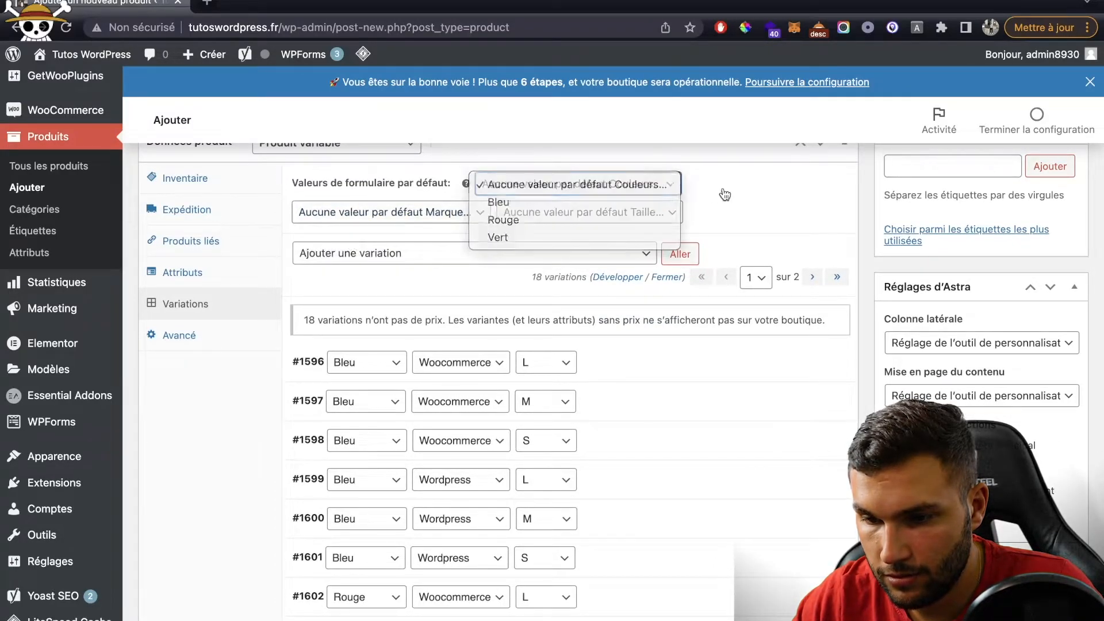
Set the regular price of all variations to 29 with a bulk action
scroll(723, 187, "down", 2)
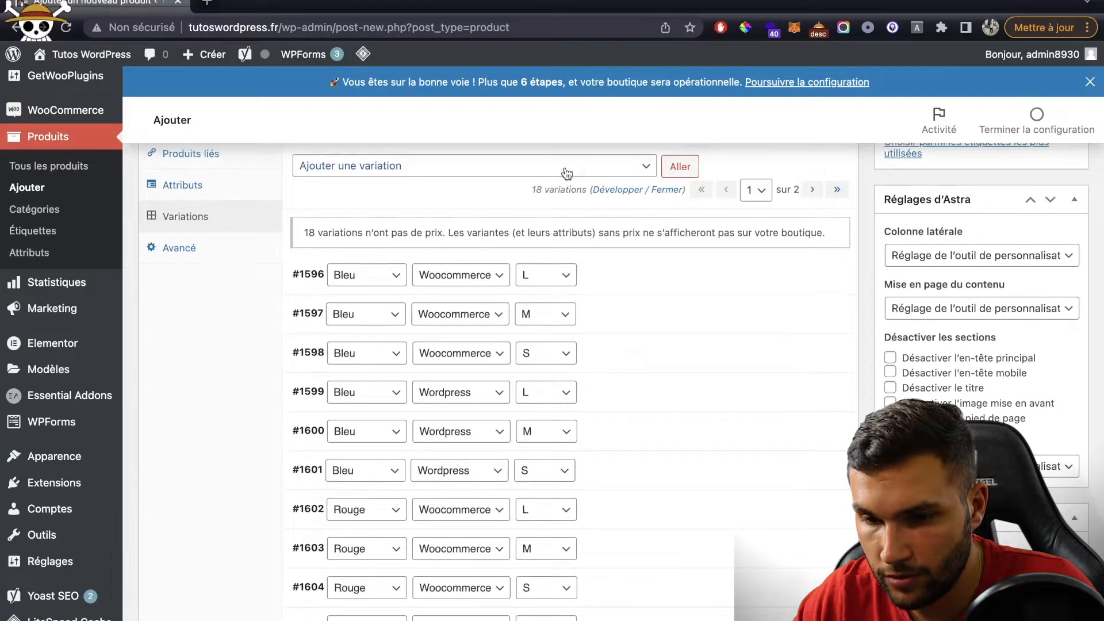
left_click(567, 172)
scroll(560, 363, "down", 1)
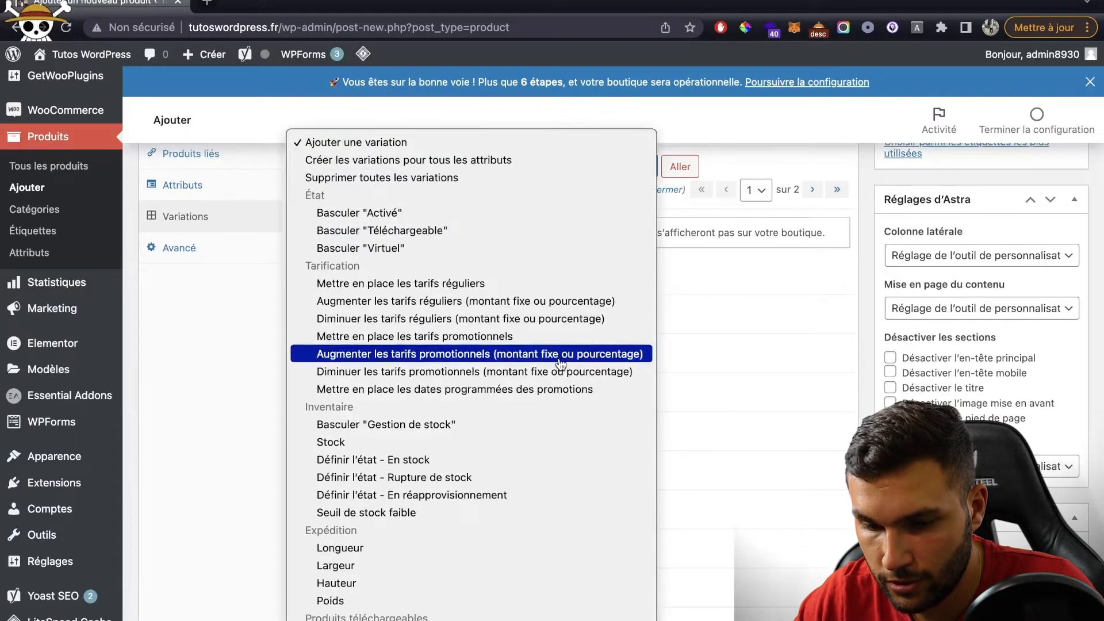
left_click(504, 284)
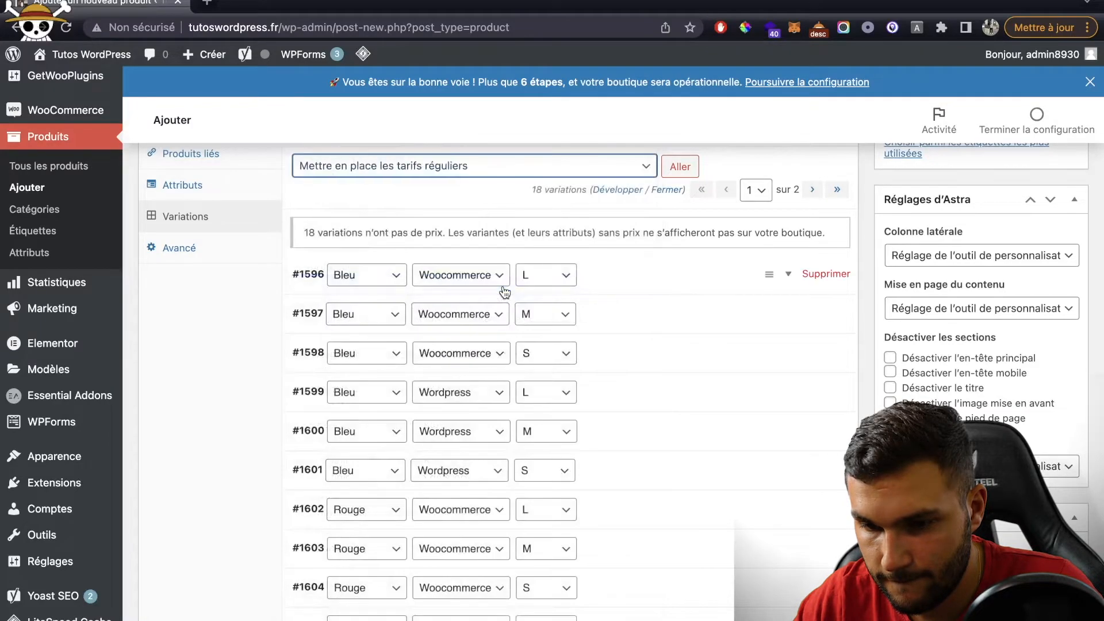
left_click(680, 170)
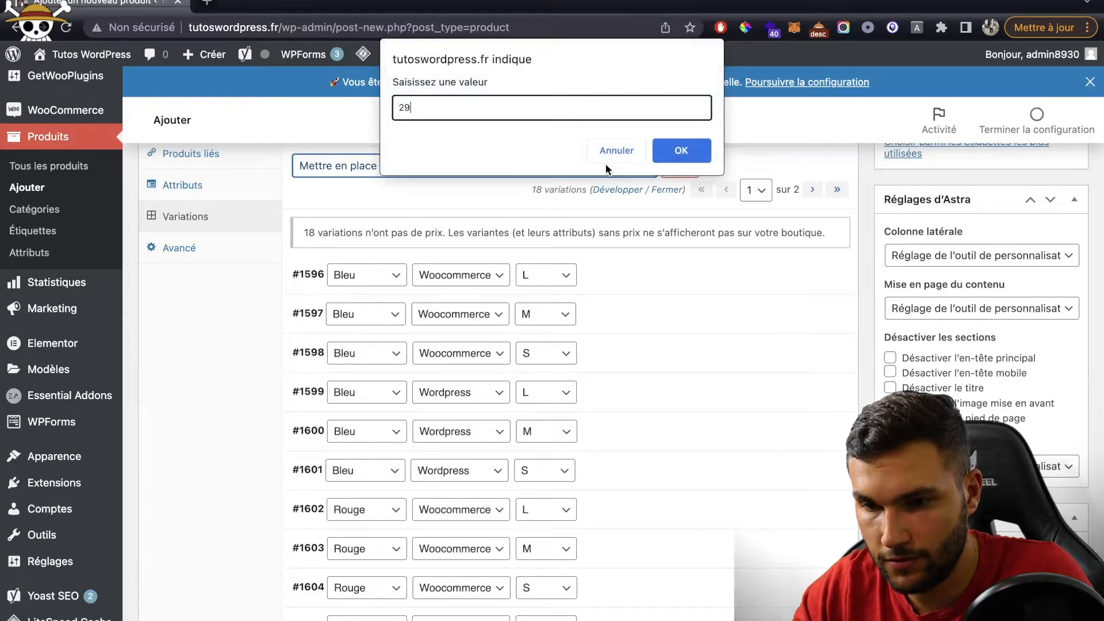
type("29")
left_click(681, 159)
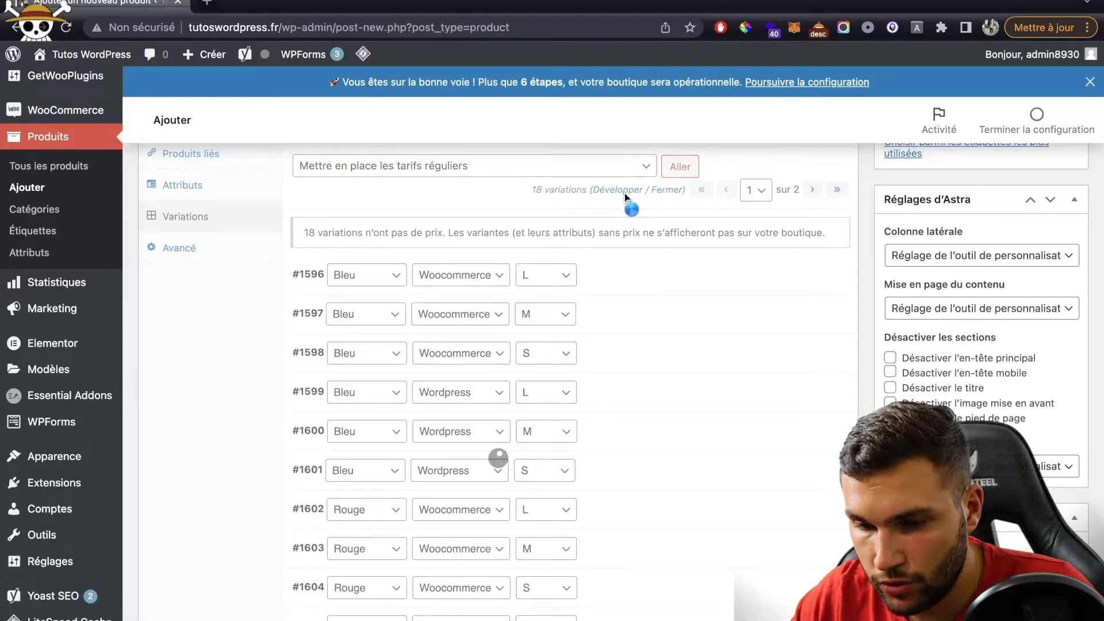
Expand the Bleu, Woocommerce, M variation and review its price, stock and shipping settings
scroll(650, 392, "down", 3)
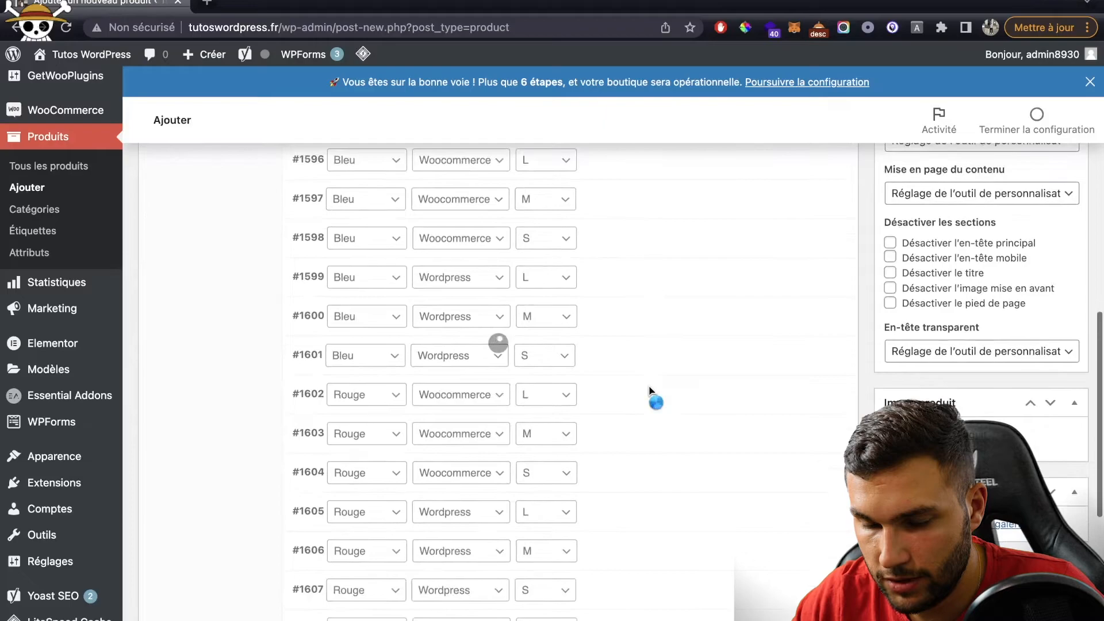
scroll(650, 388, "up", 3)
left_click(665, 372)
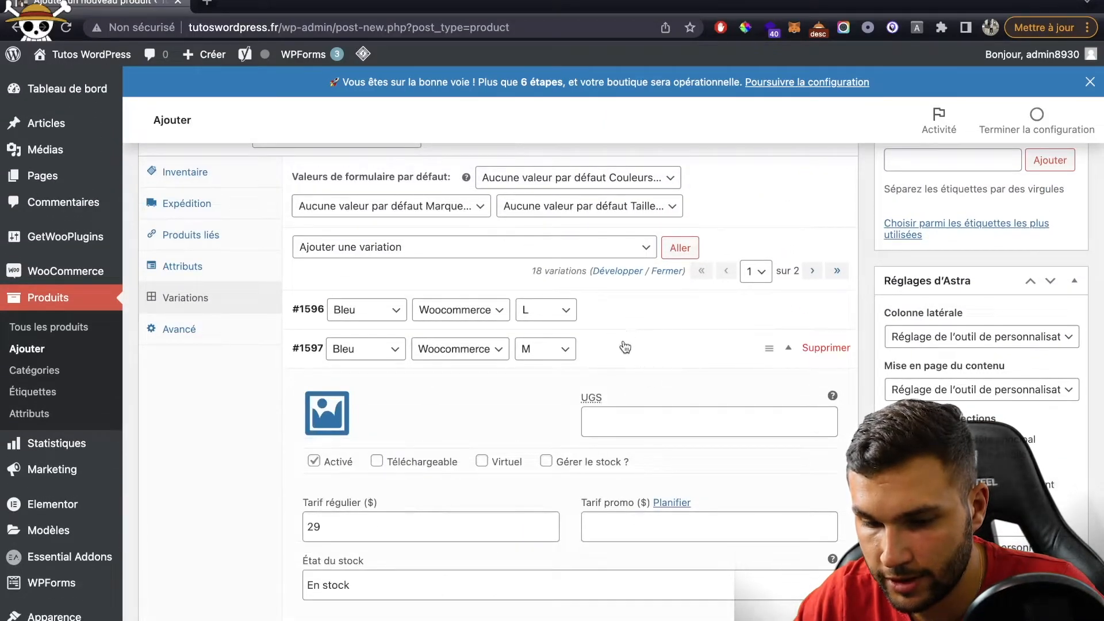
scroll(532, 486, "down", 3)
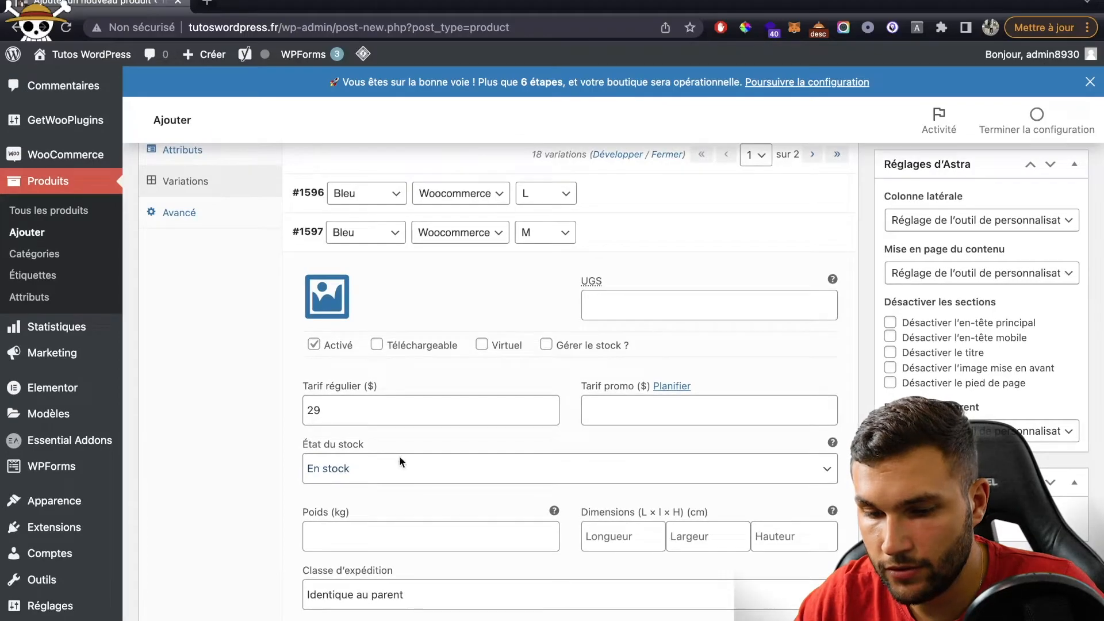
scroll(381, 475, "down", 2)
scroll(382, 476, "up", 5)
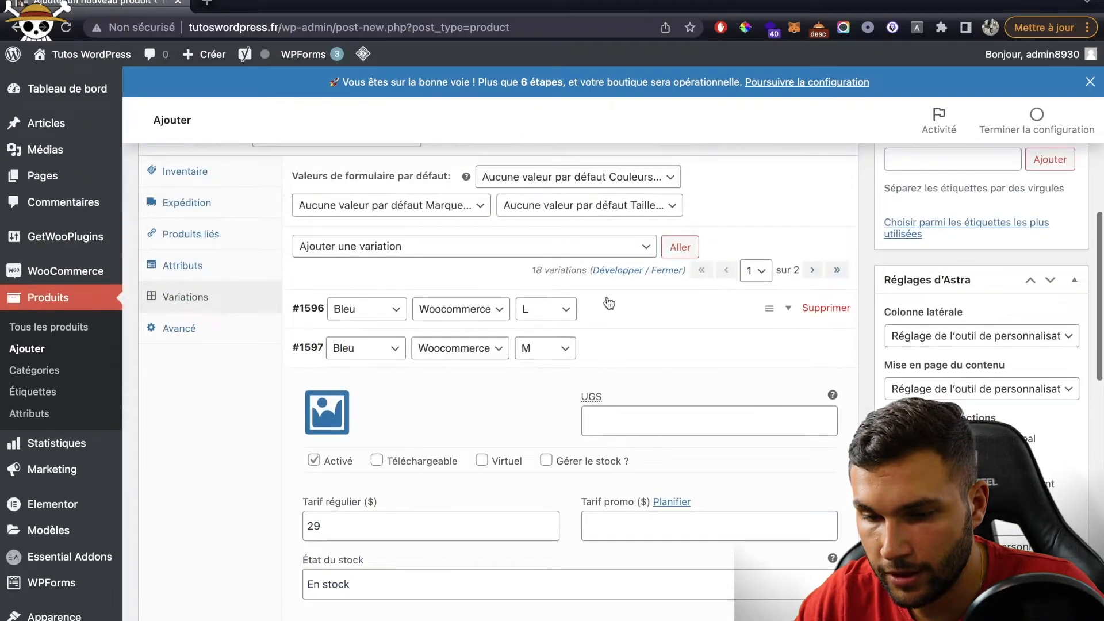
Collapse the expanded variation and review the bulk actions available for pricing, inventory and shipping, leaving the list without choosing one
left_click(618, 350)
left_click(483, 246)
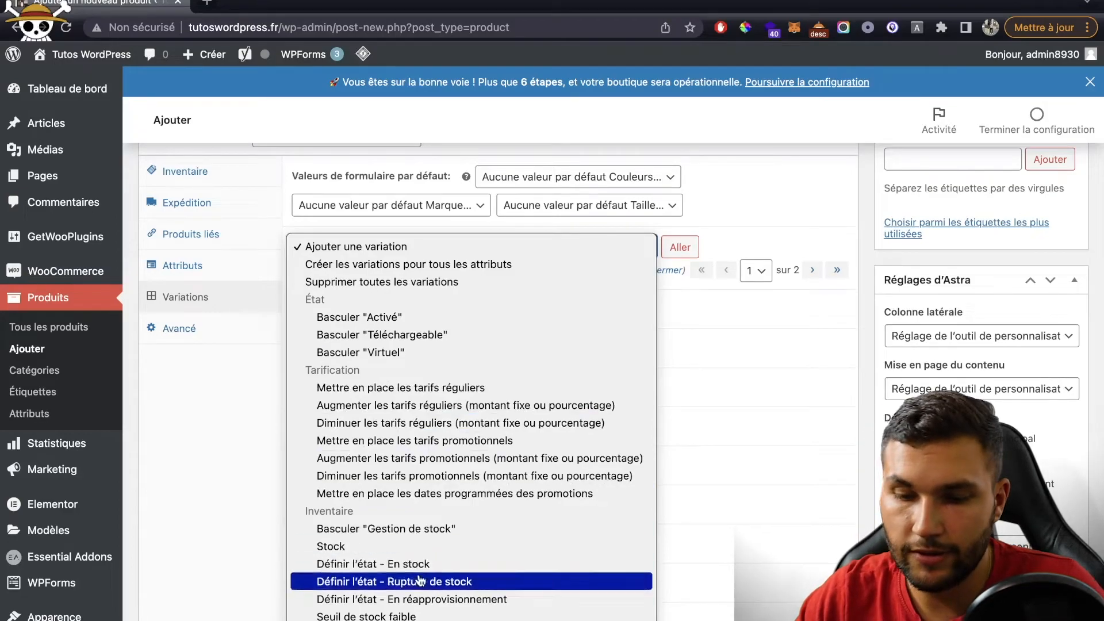
scroll(436, 546, "down", 2)
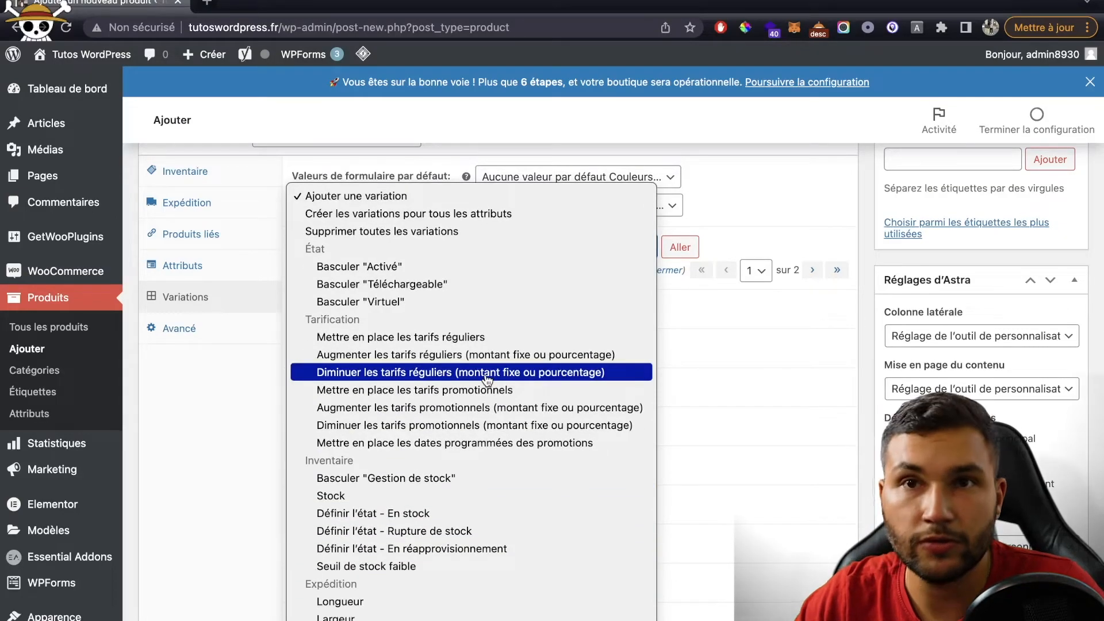
scroll(488, 380, "down", 2)
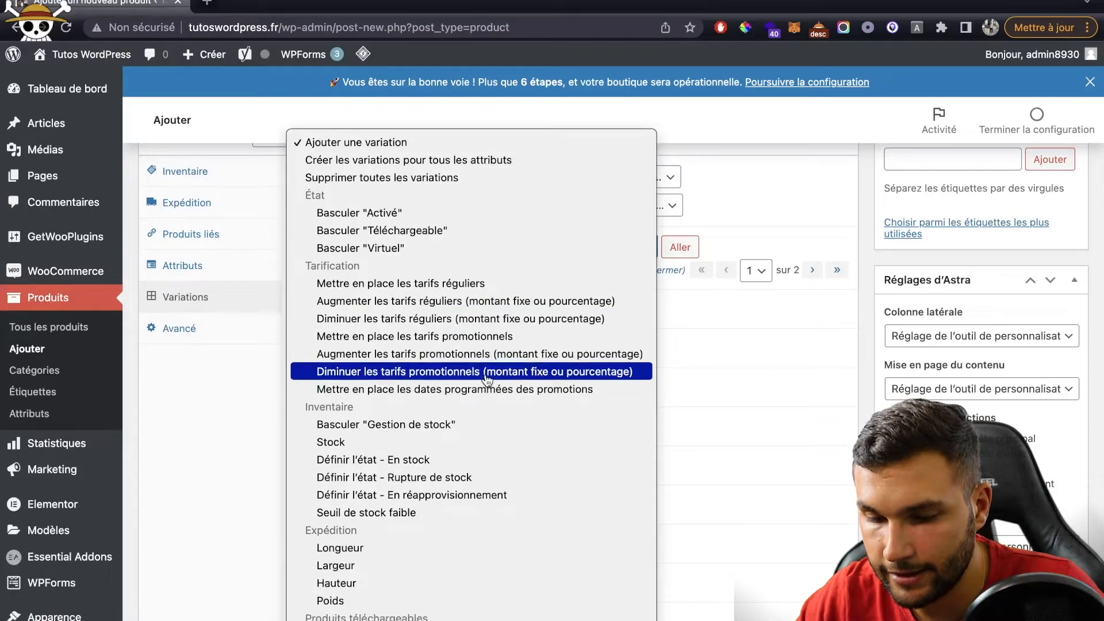
left_click(869, 224)
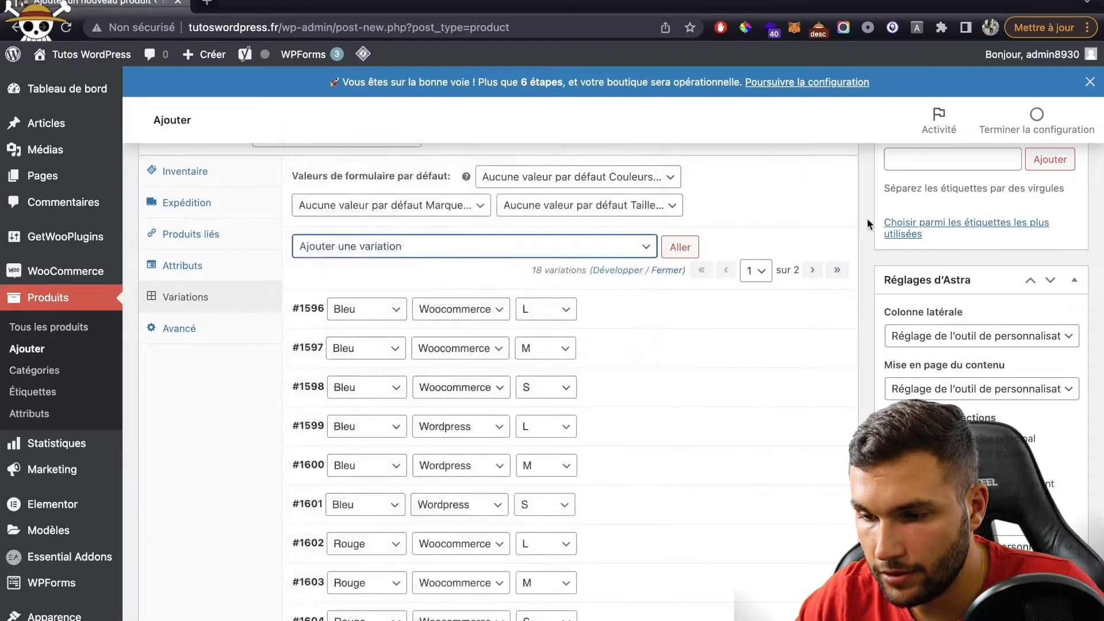
Publish the PRODUIT VARIATION product and open its public page from the permalink
scroll(897, 233, "up", 5)
left_click(1052, 246)
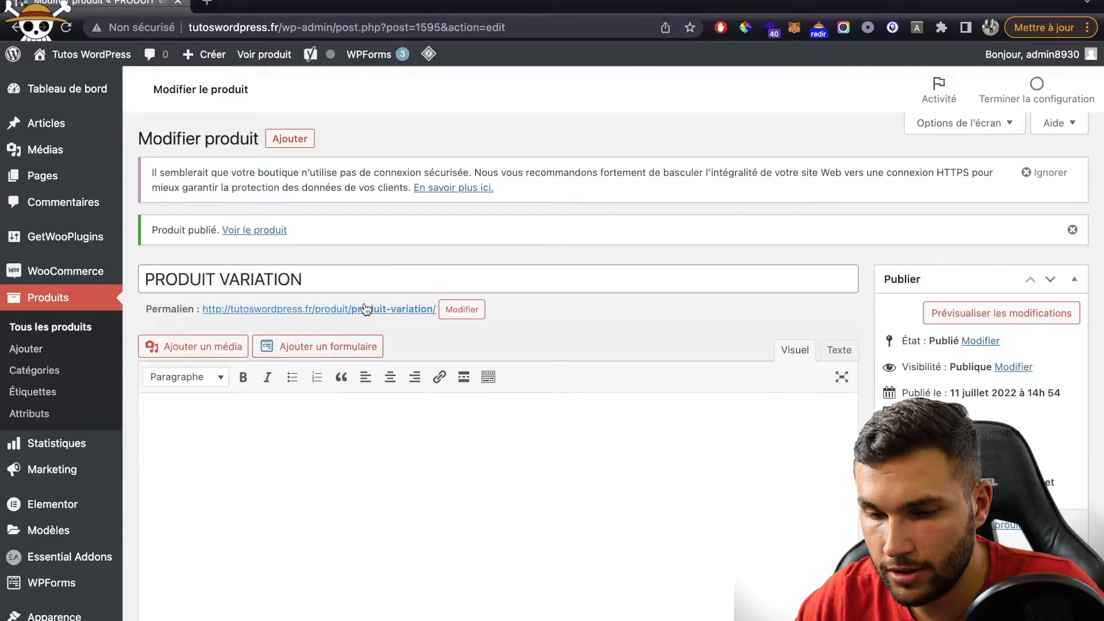
left_click(366, 309)
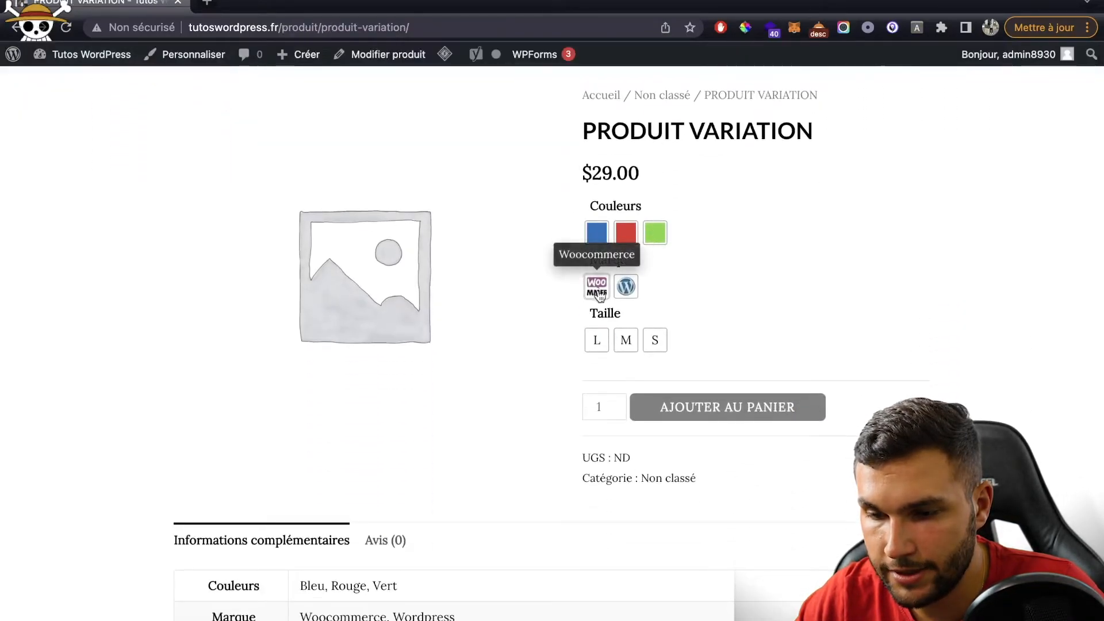
Test the product page swatches by choosing brand Wordpress, color Rouge and size M
left_click(624, 288)
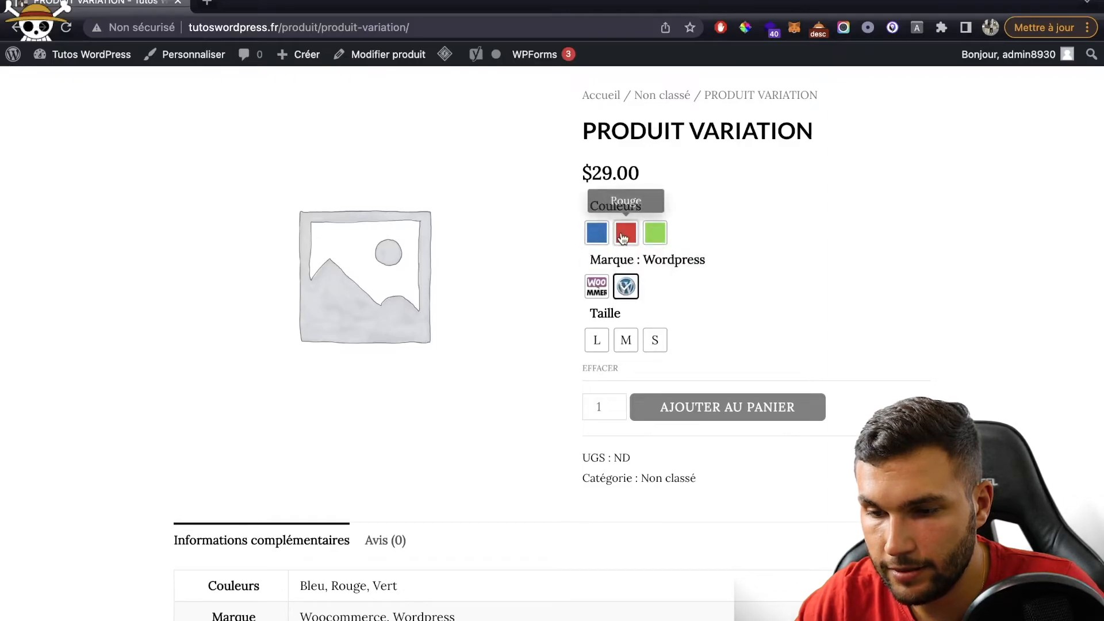
left_click(626, 232)
left_click(626, 340)
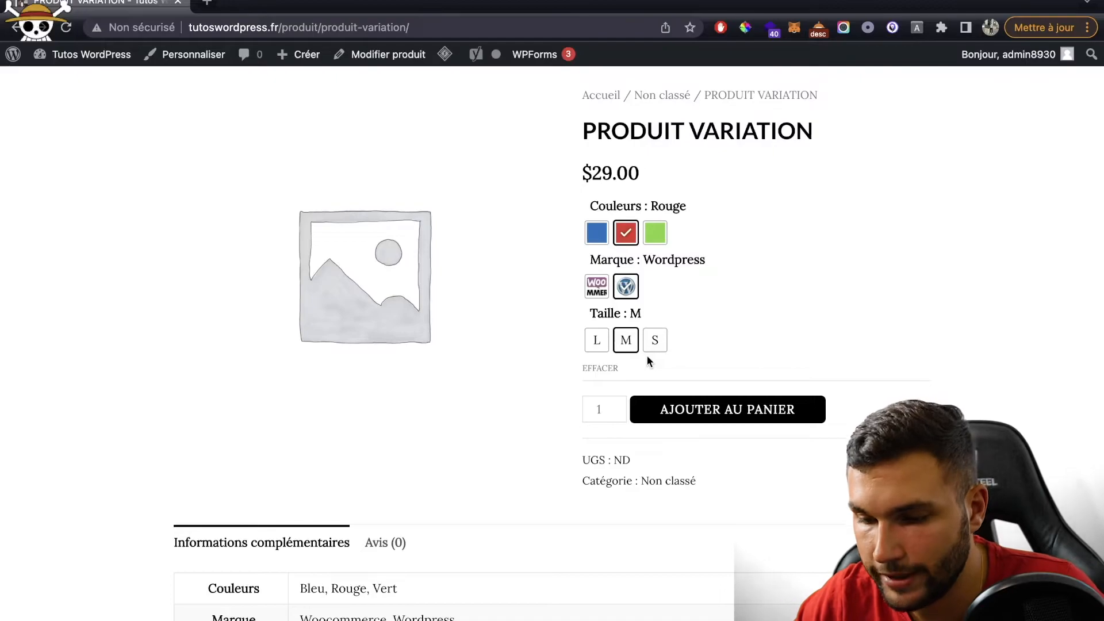
Examine the attribute values in the product's additional information table and look over the page's swatches again
scroll(854, 371, "down", 4)
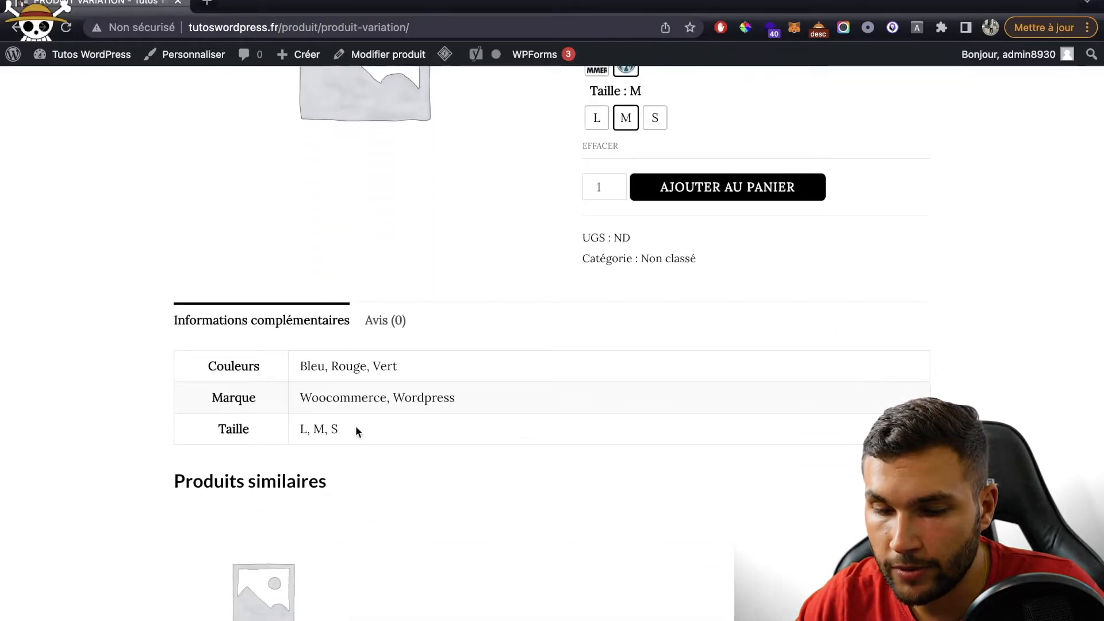
left_click_drag(346, 430, 287, 434)
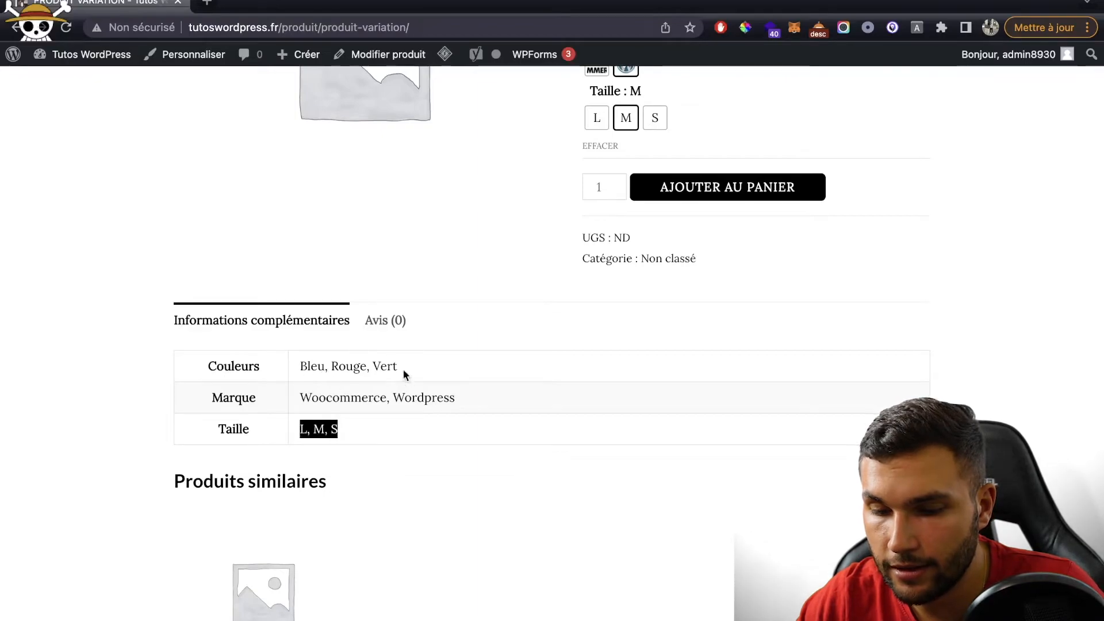
scroll(494, 390, "up", 6)
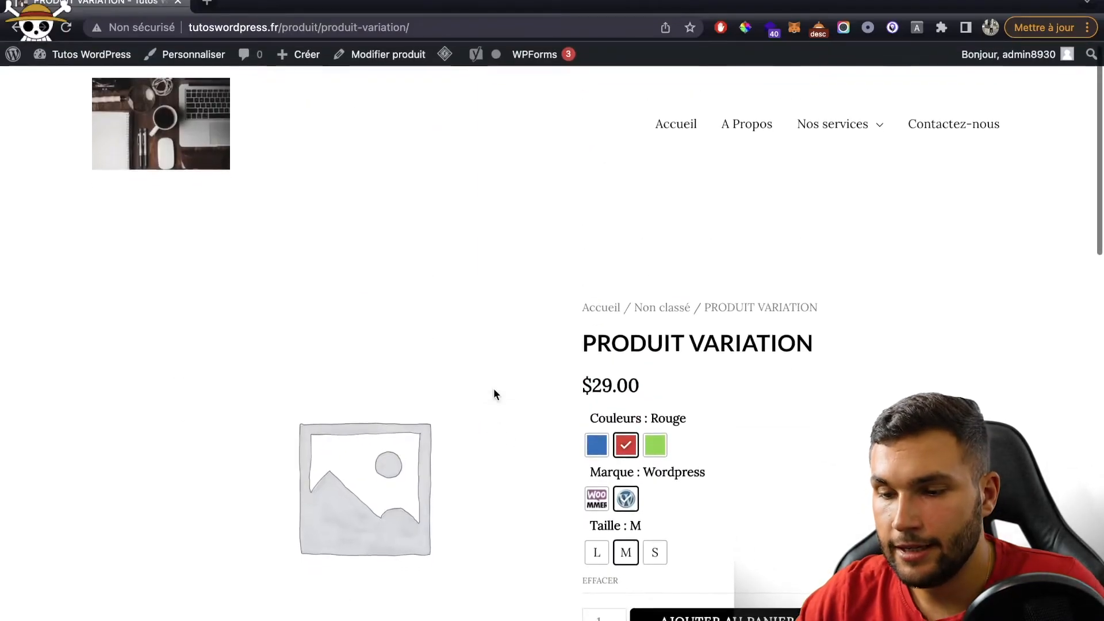
scroll(494, 390, "down", 1)
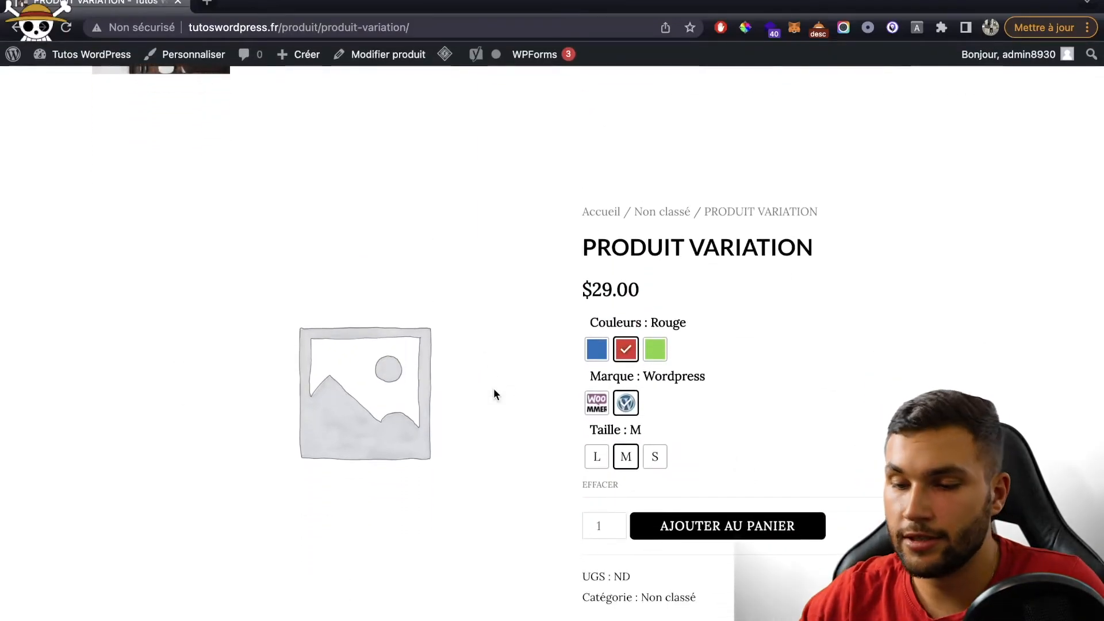
scroll(813, 278, "down", 1)
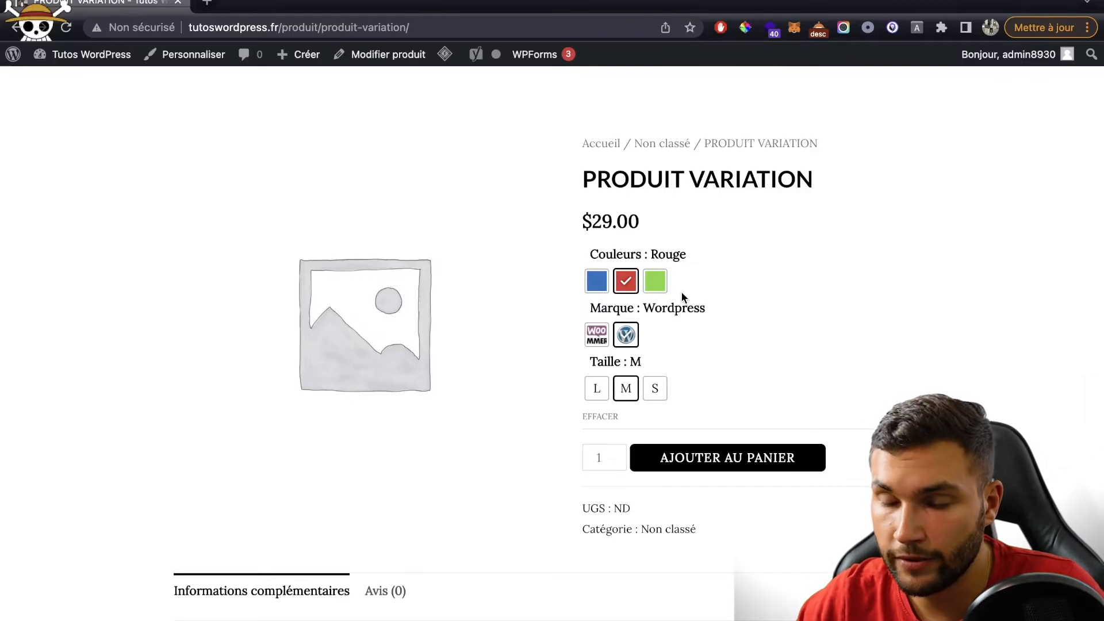
Open the WordPress dashboard in a new browser tab and deactivate the Variation Swatches for WooCommerce extension, skipping the feedback
right_click(85, 64)
left_click(86, 69)
left_click(64, 7)
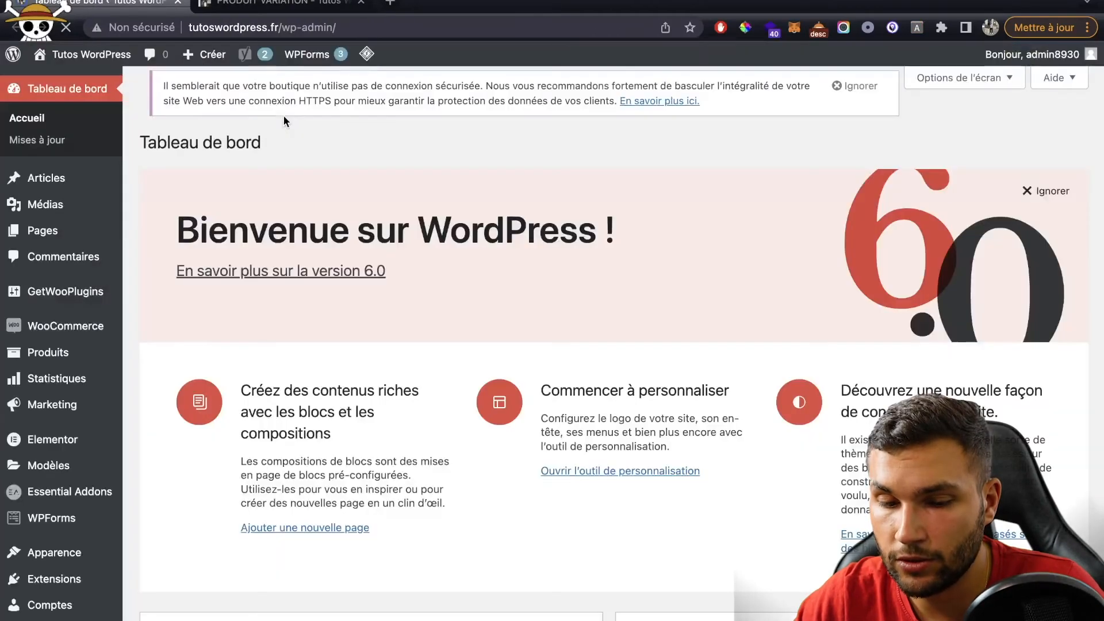
left_click(62, 582)
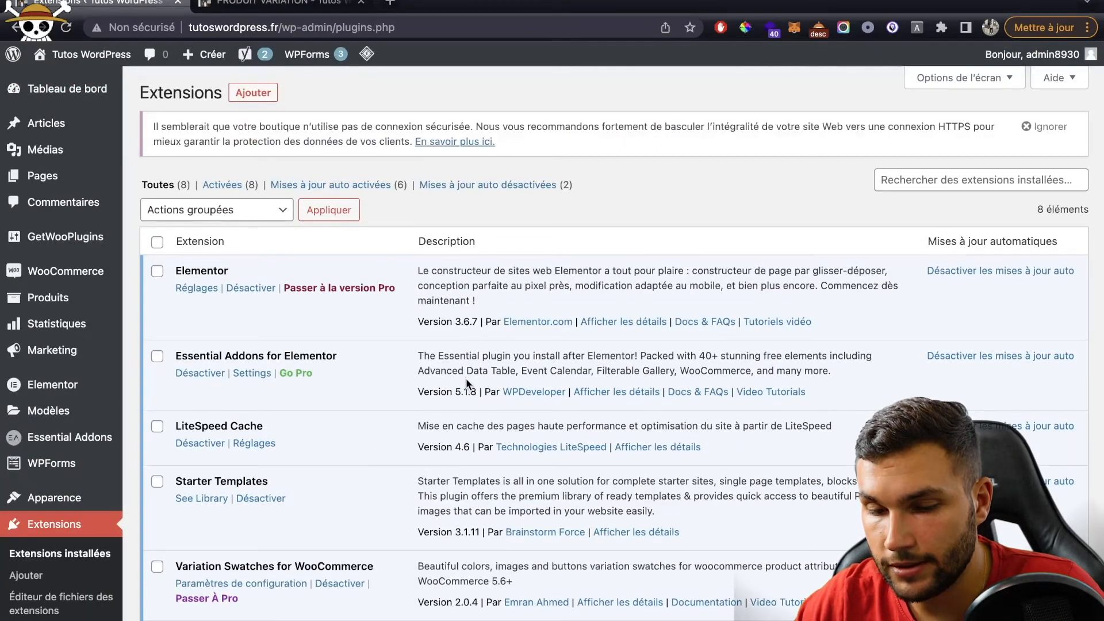
scroll(360, 395, "down", 4)
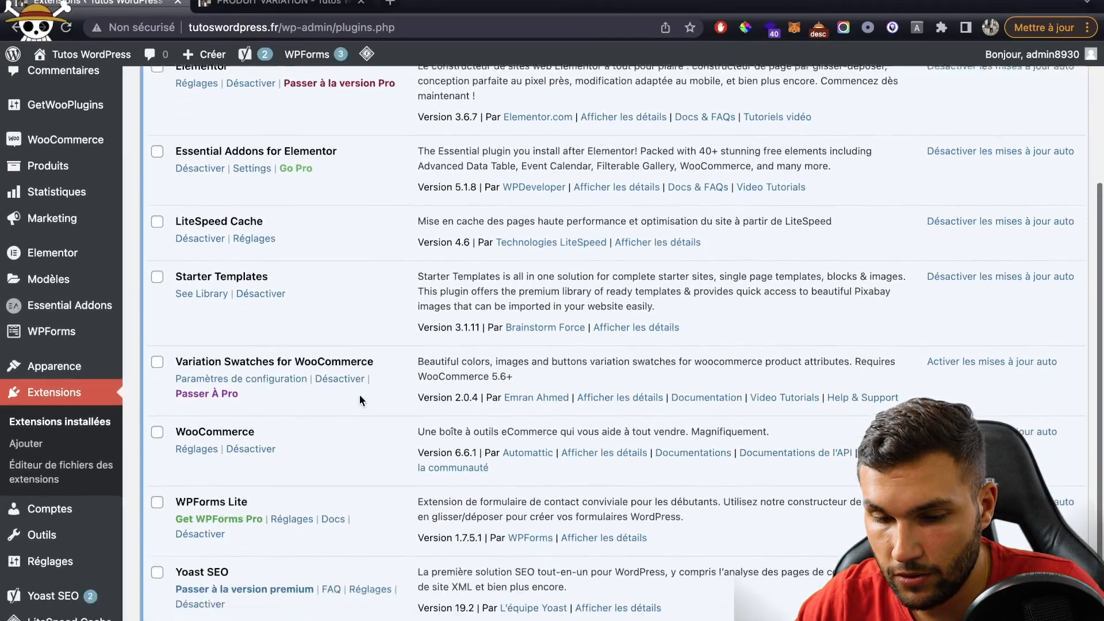
left_click(349, 367)
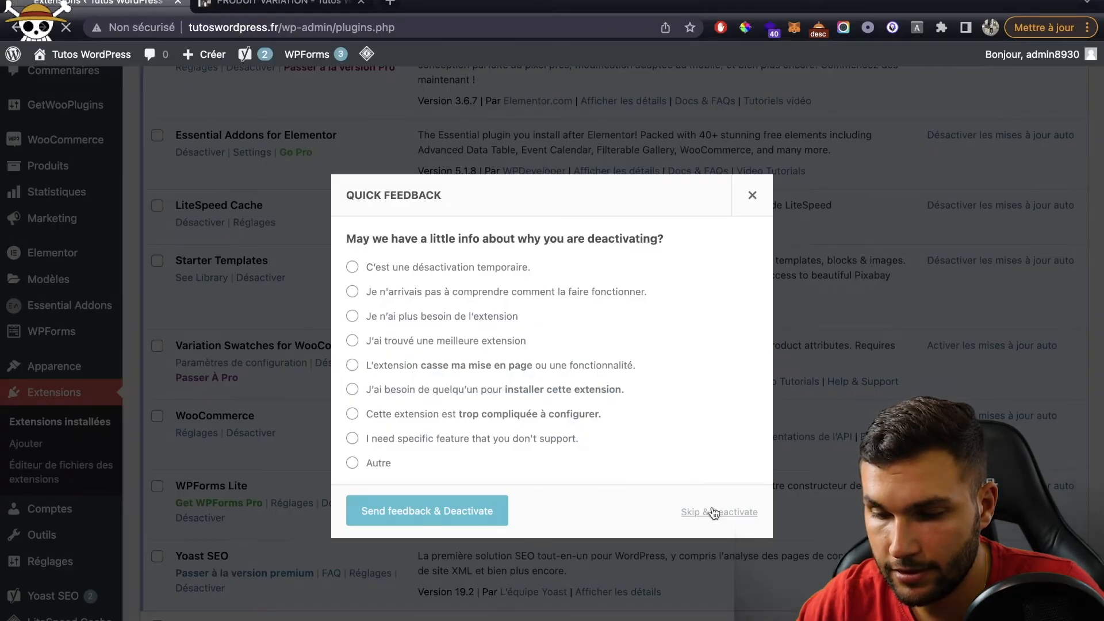
Reload the product page in its tab and test the attribute choices with color Bleu and brand Wordpress
left_click(261, 5)
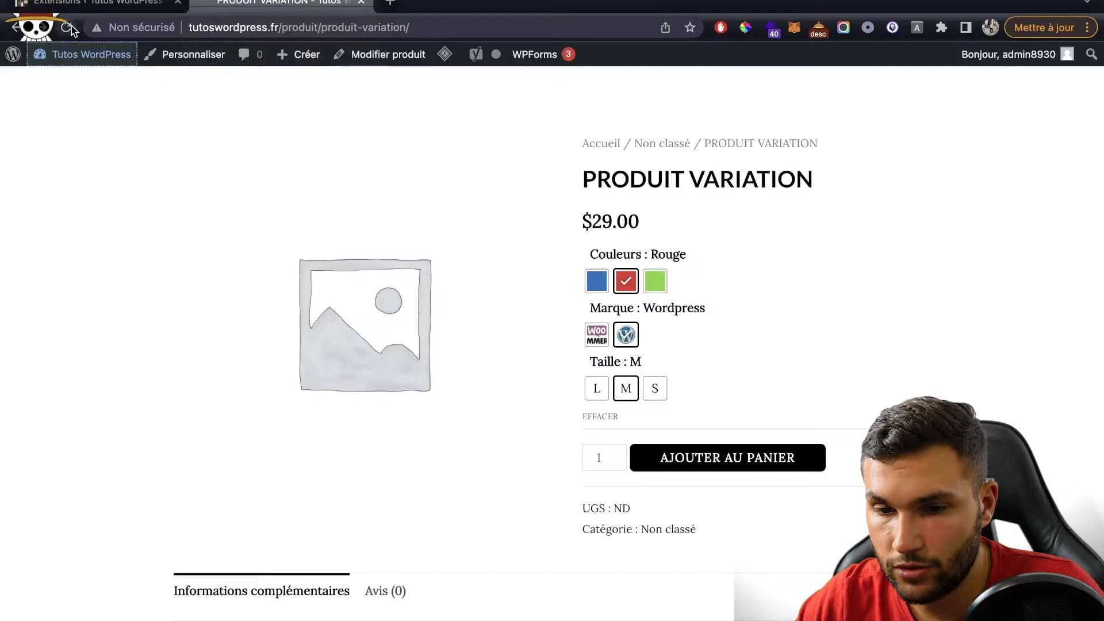
left_click(67, 27)
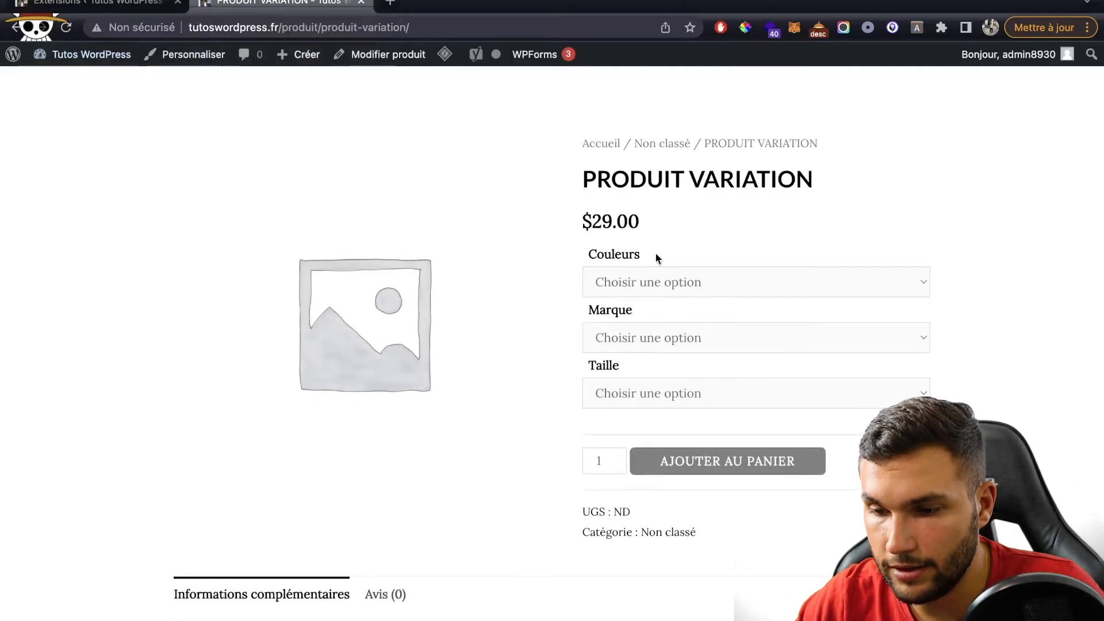
left_click(699, 268)
left_click(696, 309)
left_click(711, 337)
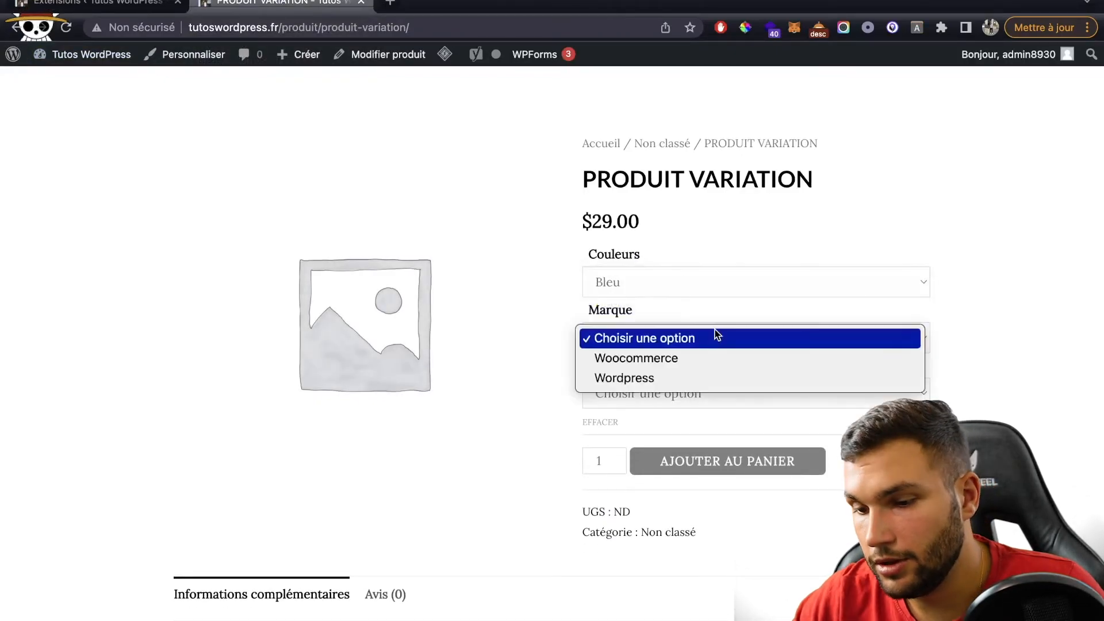
left_click(687, 377)
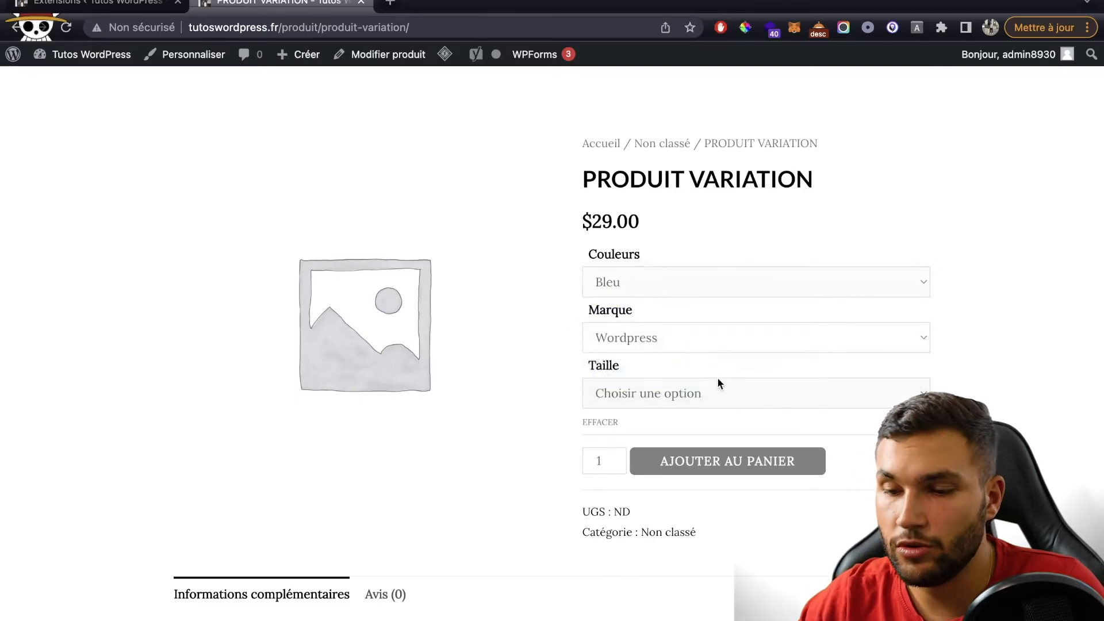